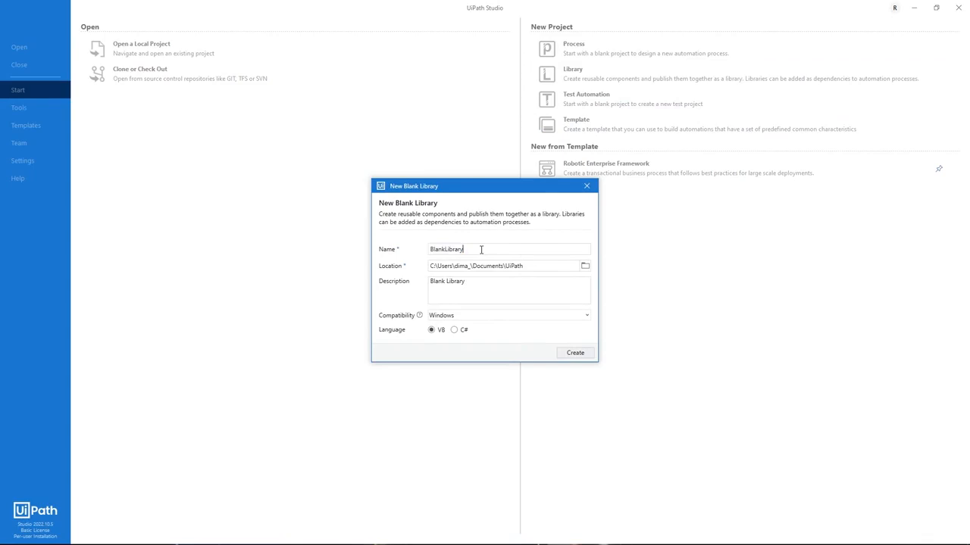
Step: Create a new blank library project named ACMESystem1UILibrary with Windows compatibility and VB as the language
key(BackSpace)
text(ACMESystem1UILibrary)
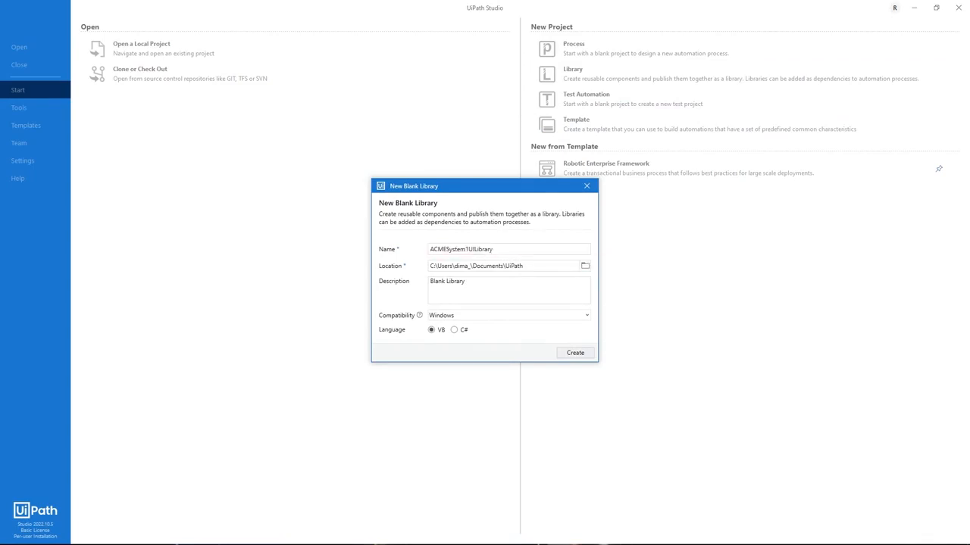
click(575, 353)
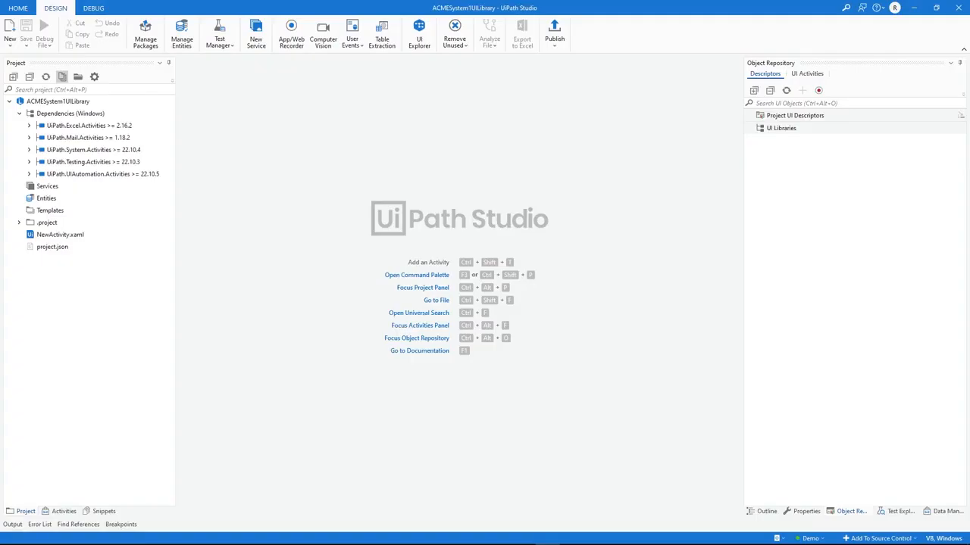
Step: Start capturing elements for the object repository and add the ACME System 1 login page in Edge as application and screen
click(849, 514)
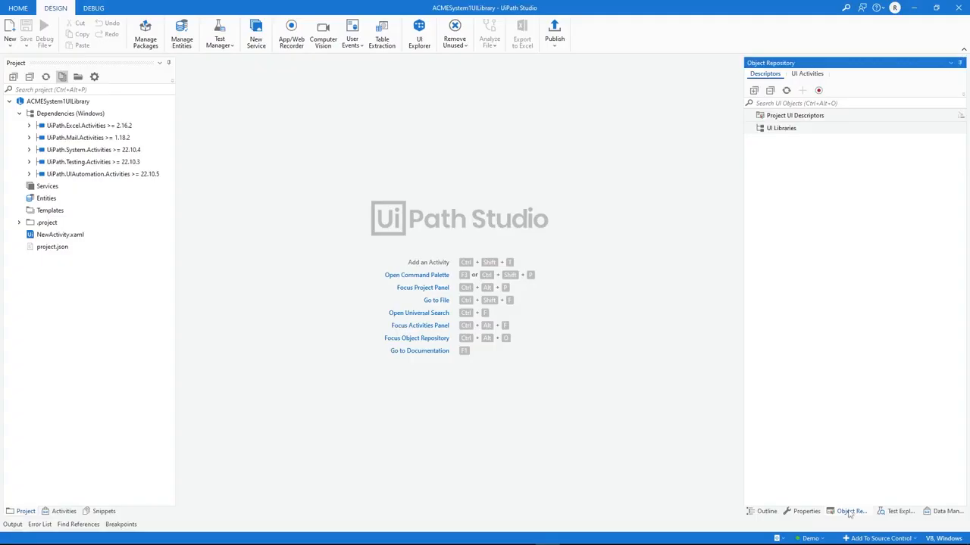
click(819, 91)
drag(518, 149, 695, 138)
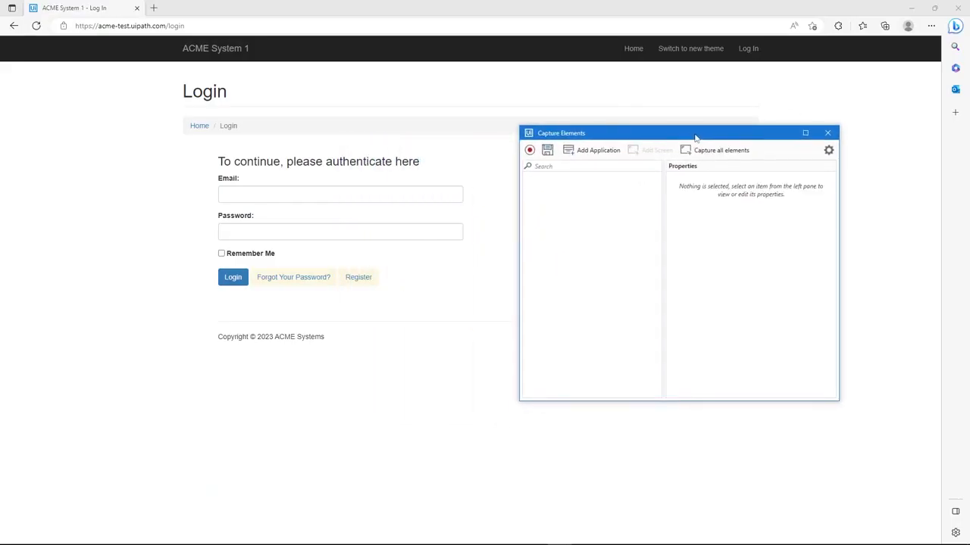
click(529, 150)
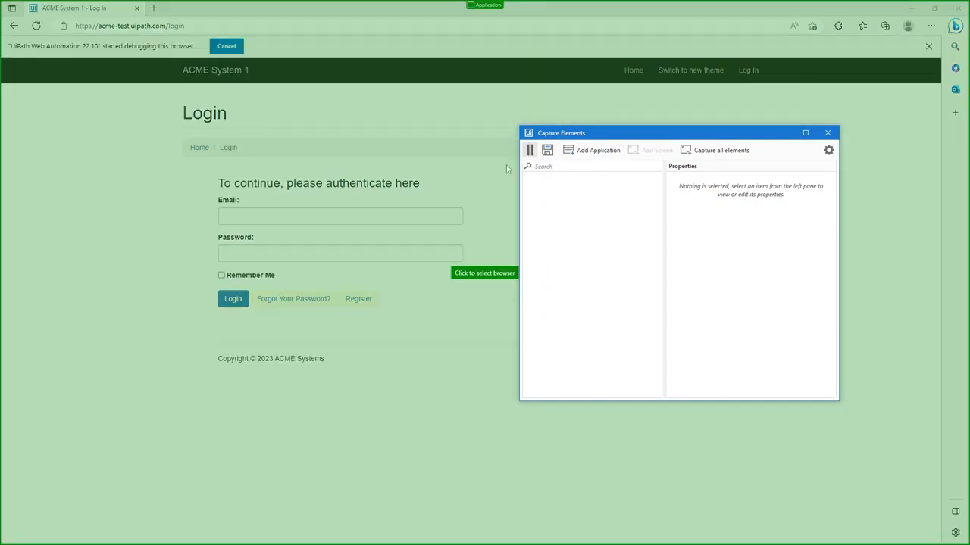
click(460, 173)
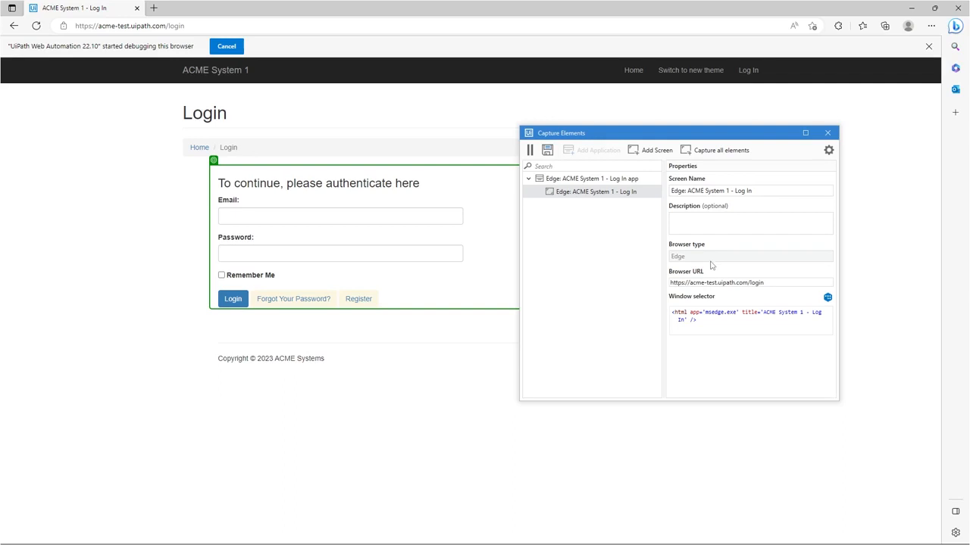
drag(676, 313, 718, 323)
click(721, 319)
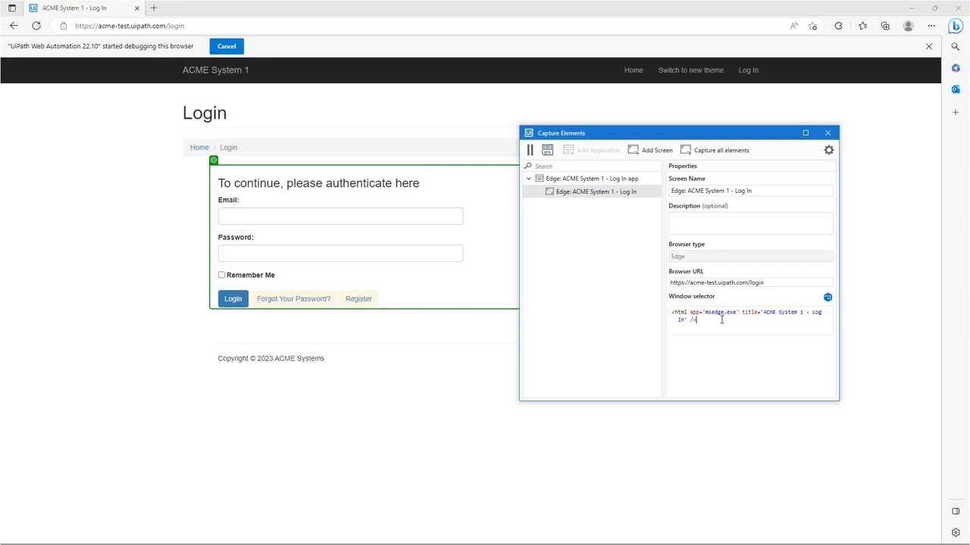
Step: Capture the Email field on the login page, review its target and anchor selectors, and save the element
click(253, 219)
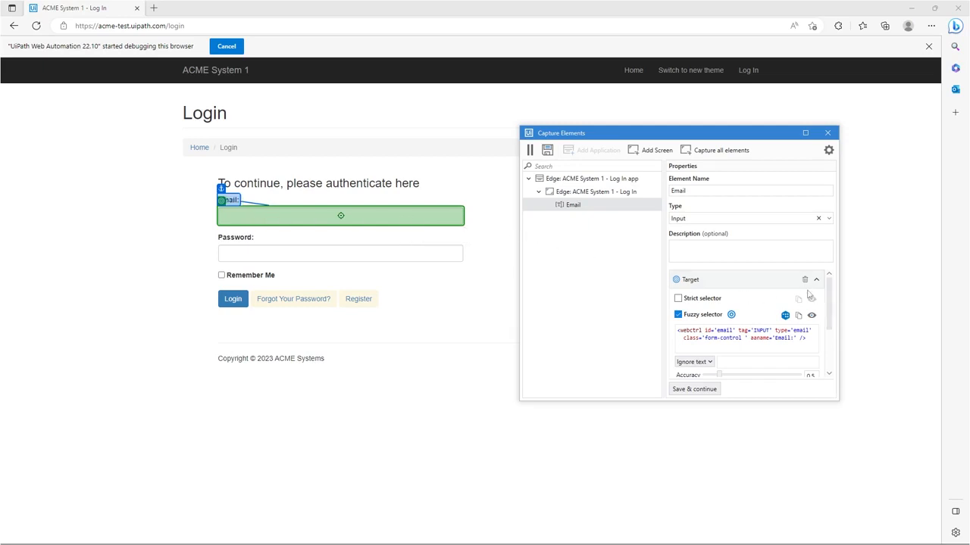
scroll(829, 305, down, 1)
drag(829, 305, 836, 348)
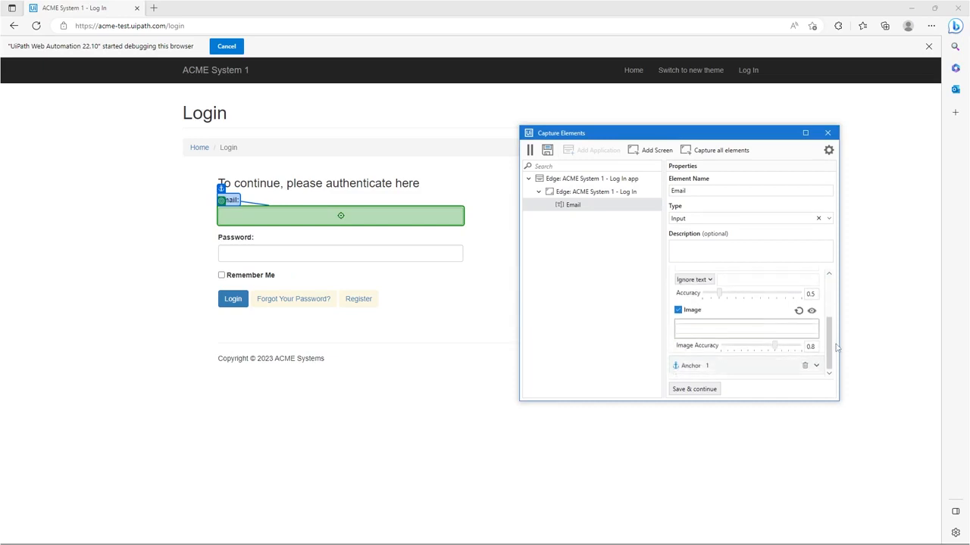
drag(829, 345, 831, 298)
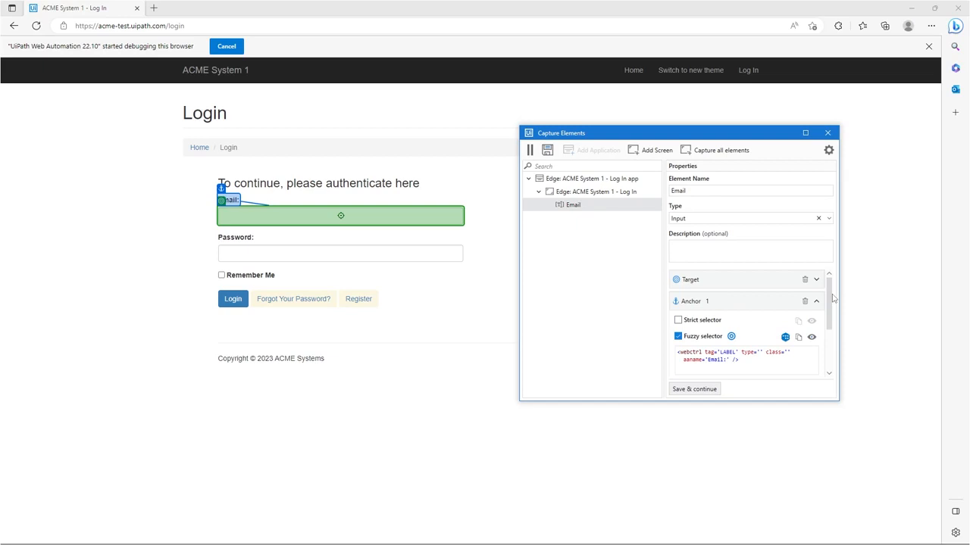
click(698, 389)
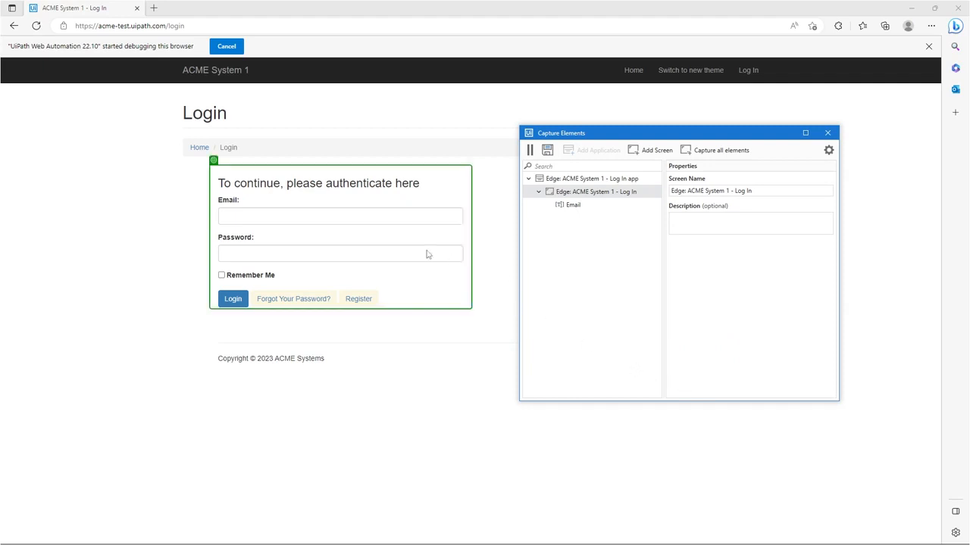
Step: Capture the Password field on the login page, set its element type to Input, and save it
click(361, 256)
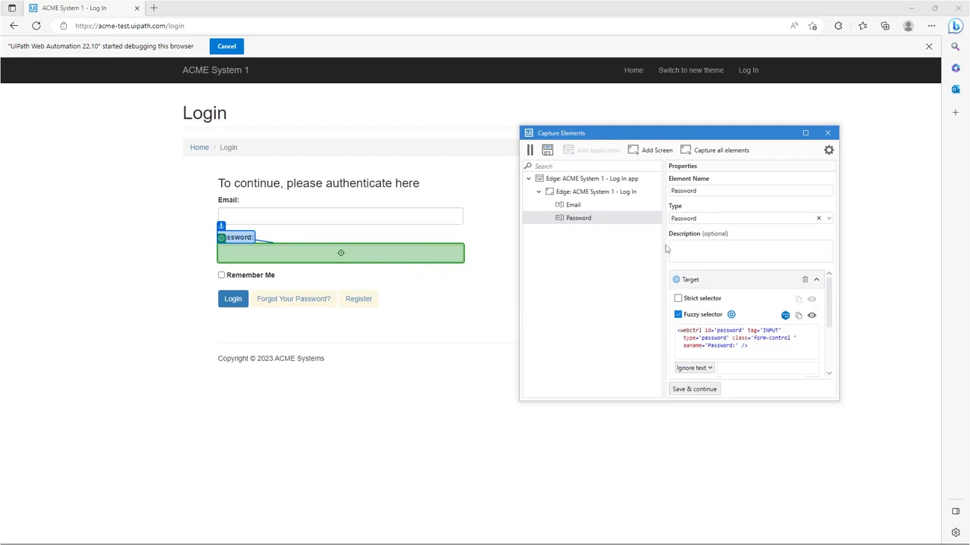
click(730, 217)
key(BackSpace)
key(BackSpace)
key(BackSpace)
key(BackSpace)
key(BackSpace)
key(BackSpace)
key(BackSpace)
key(BackSpace)
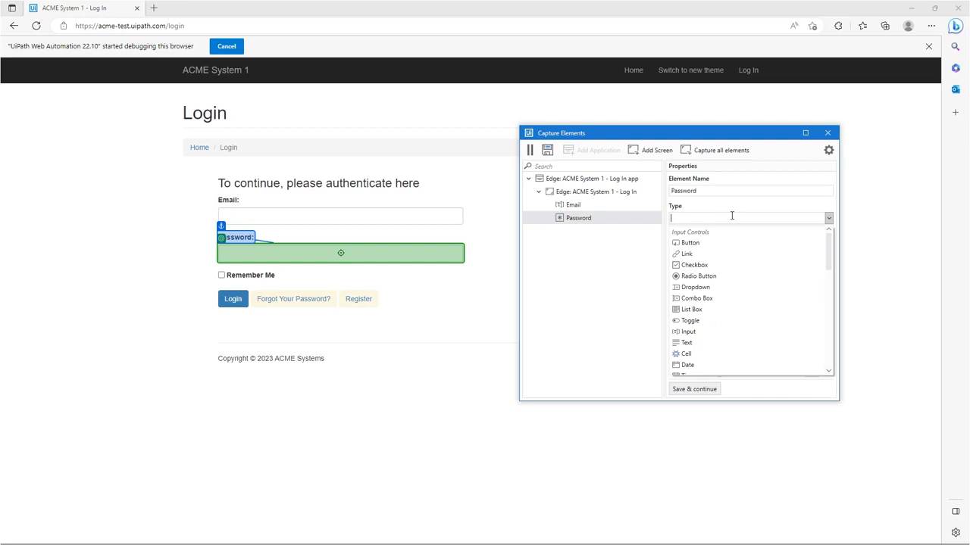
click(708, 332)
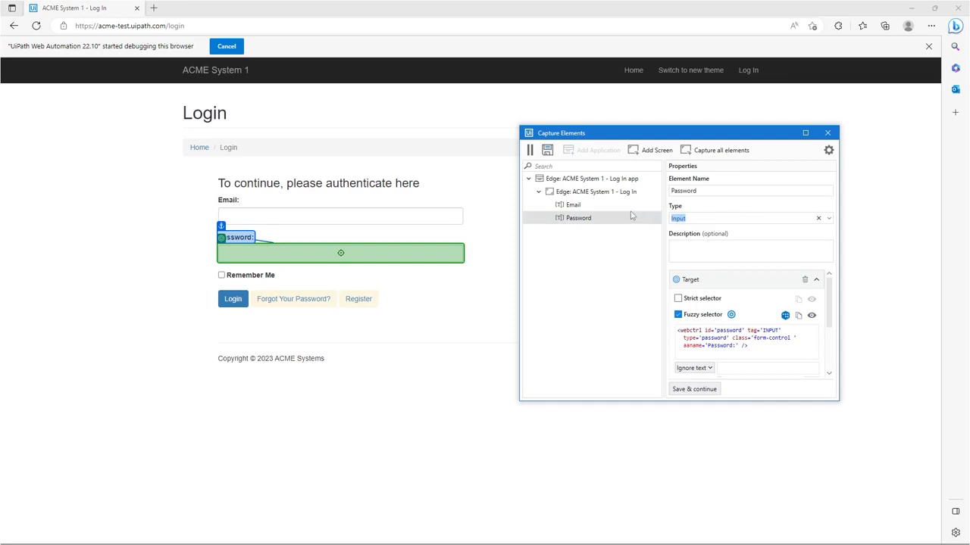
click(709, 390)
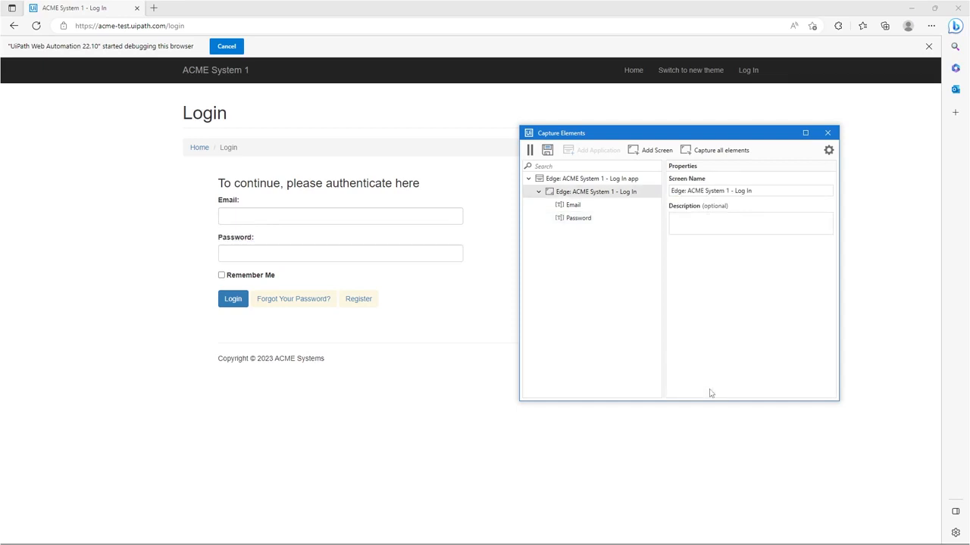
Step: Capture the Login button as an element of the login screen and pause the recording
click(242, 304)
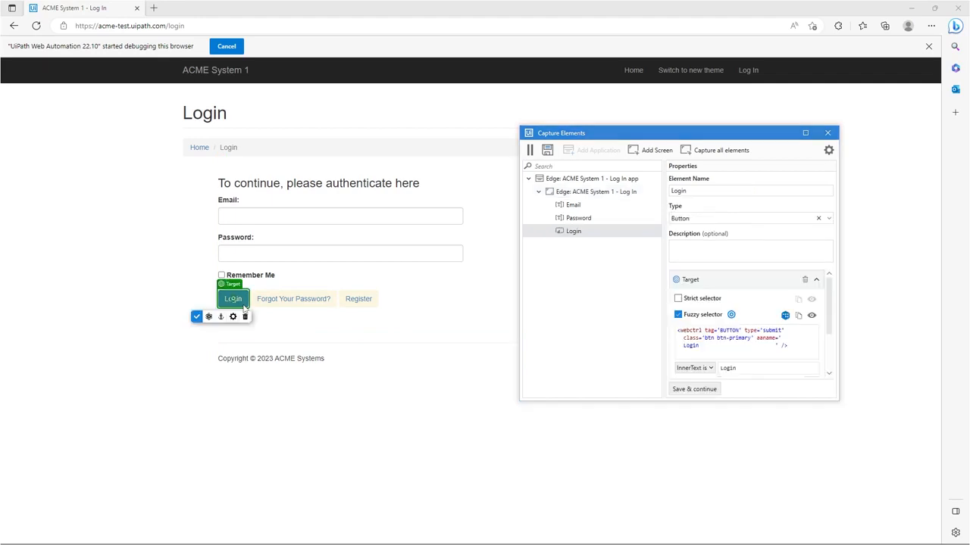
click(712, 391)
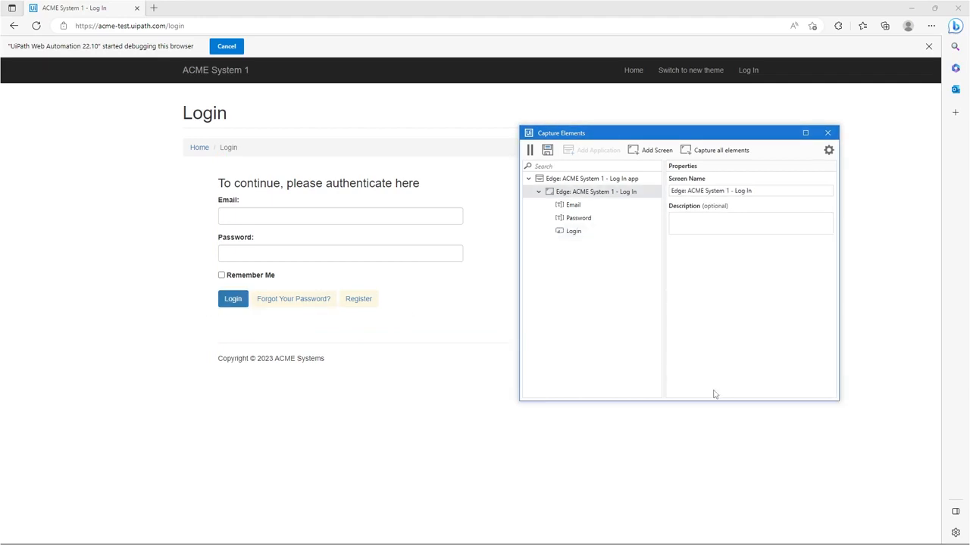
click(530, 151)
Step: Log in to ACME System 1 with the saved e-mail address and the account password
click(427, 218)
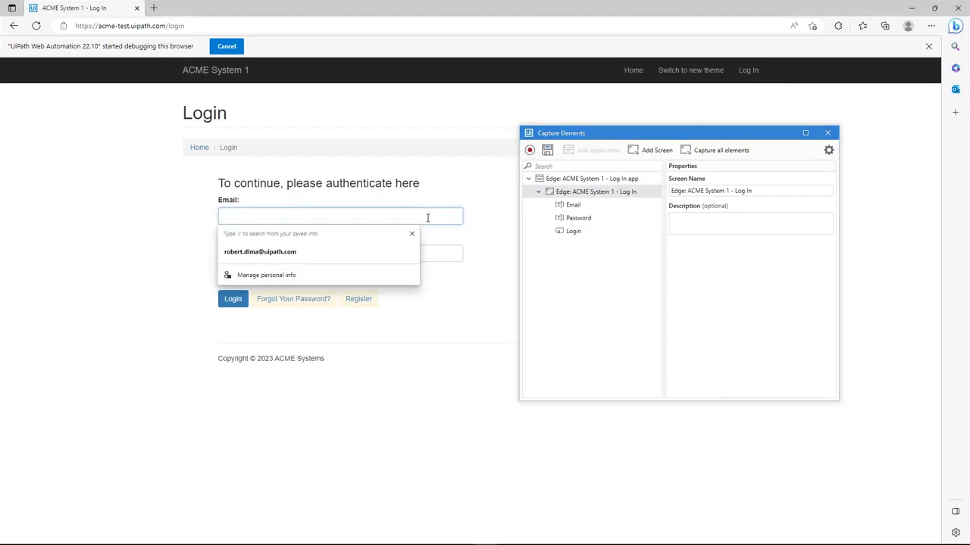
click(382, 255)
click(379, 253)
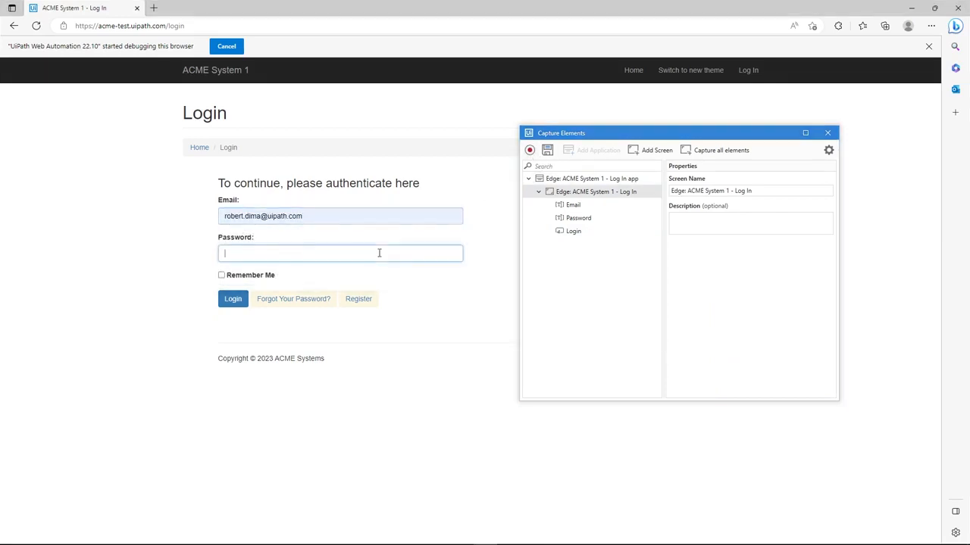
key(ctrl+v)
key(Return)
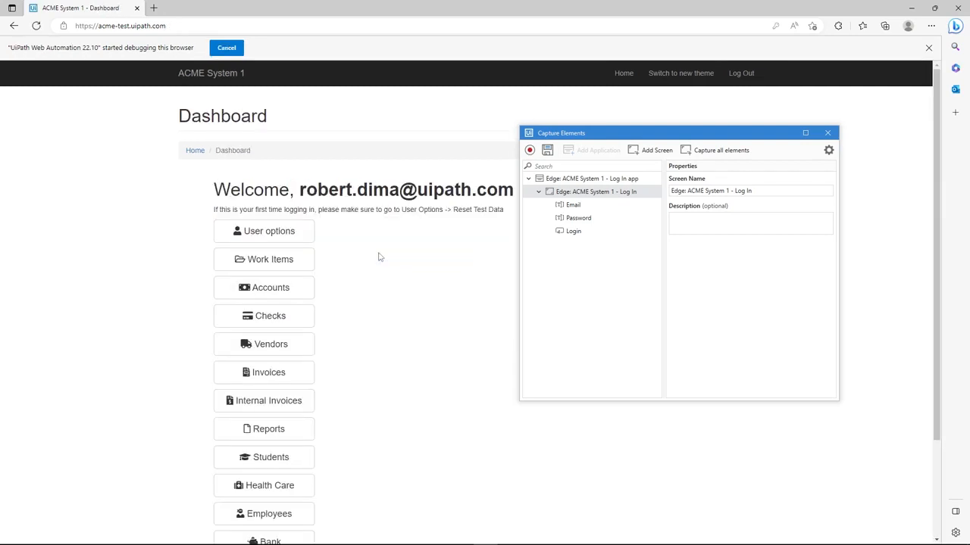
Step: Add the ACME System 1 Dashboard page as a second screen and dismiss the browser's debugging notice
click(651, 150)
click(438, 277)
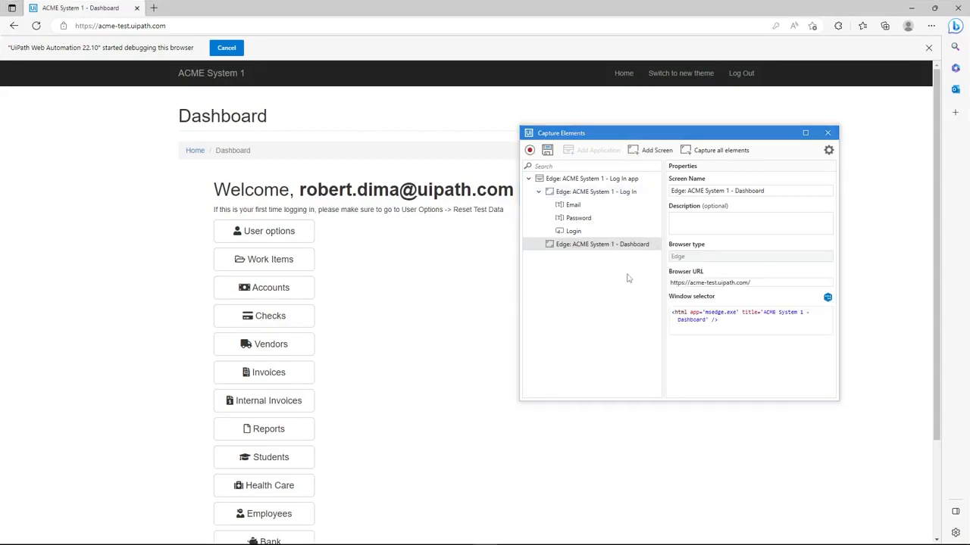
drag(699, 139, 740, 178)
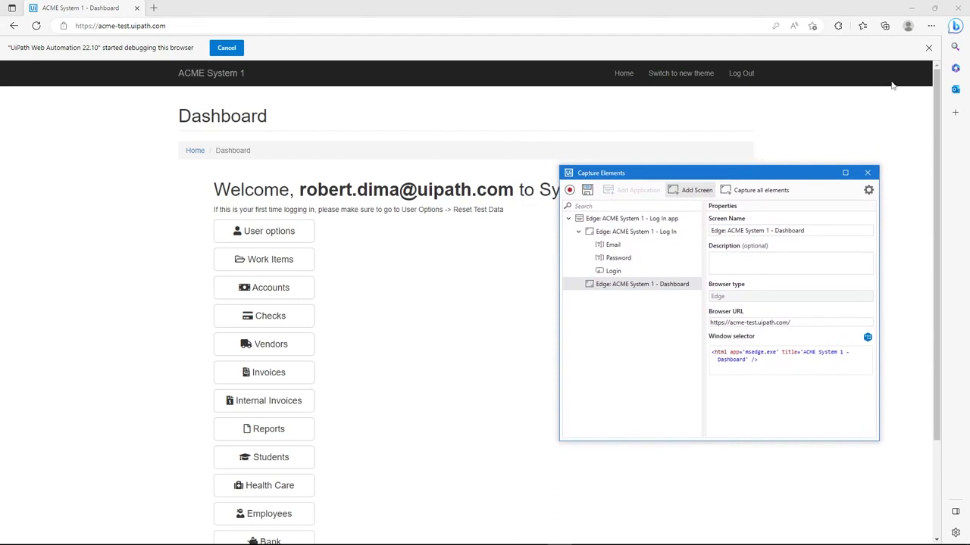
click(928, 50)
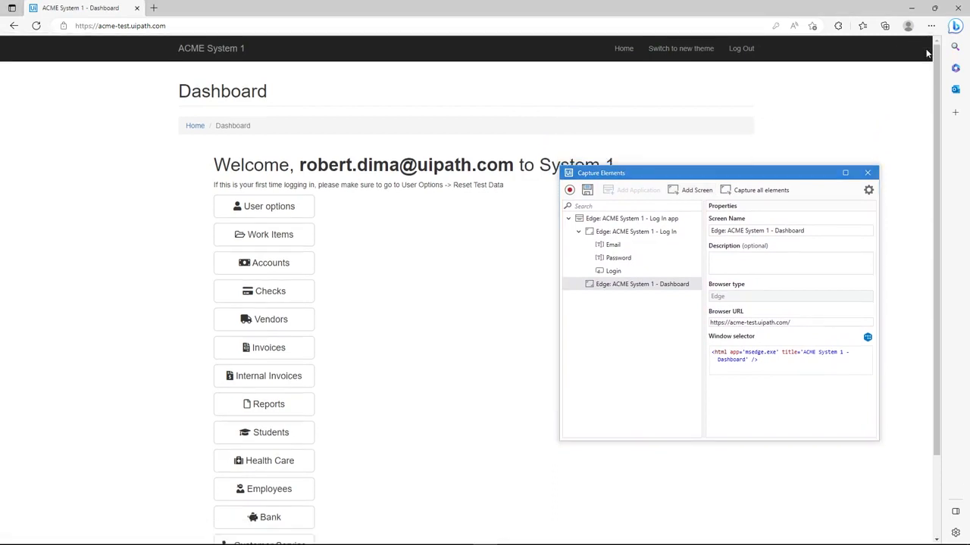
Step: Scan the Dashboard page for all its elements and clear the default element selection
scroll(939, 129, down, 1)
scroll(946, 129, up, 1)
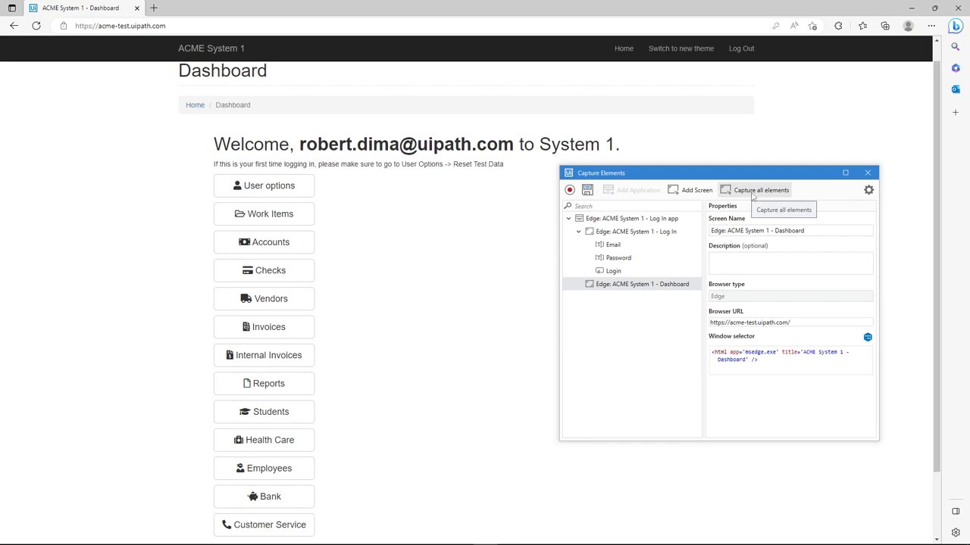
click(752, 193)
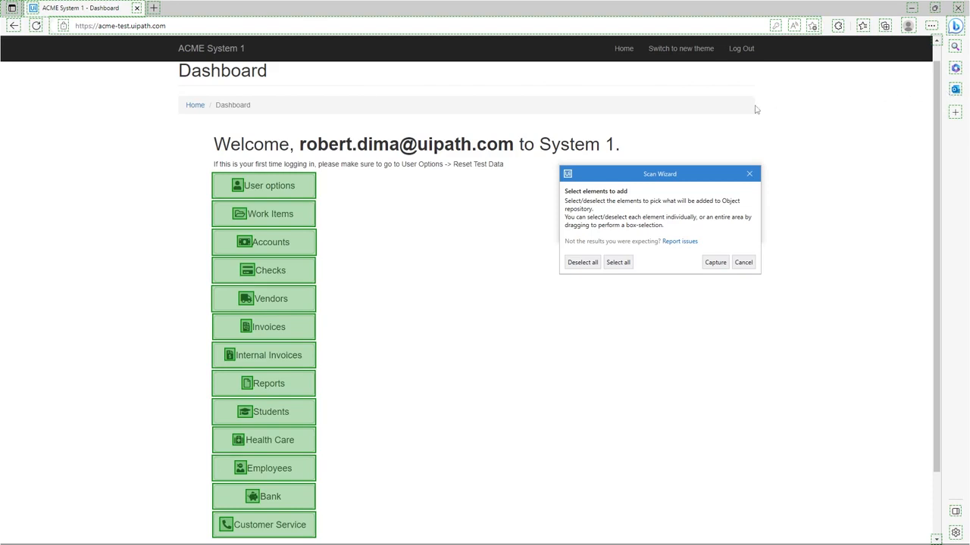
click(589, 265)
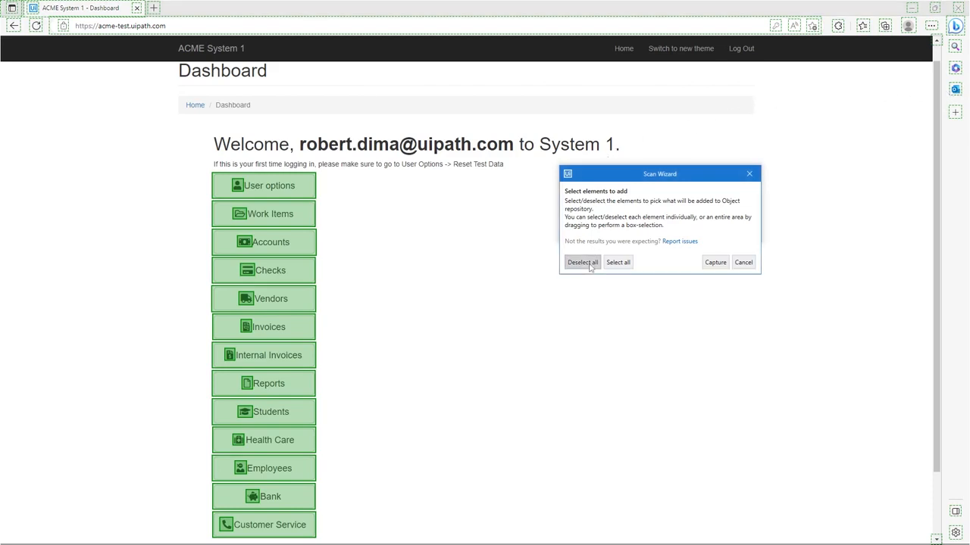
click(311, 195)
click(301, 217)
click(299, 251)
click(299, 274)
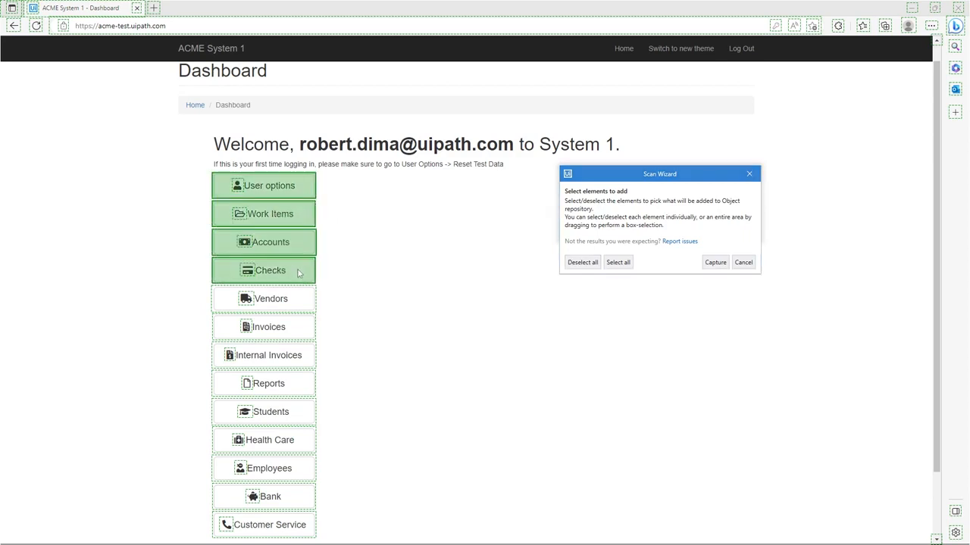
click(307, 217)
click(301, 246)
click(302, 265)
click(301, 188)
Step: Box-select the Dashboard buttons from User options to Customer Service, capture them, and close the capture summary
drag(352, 175, 287, 353)
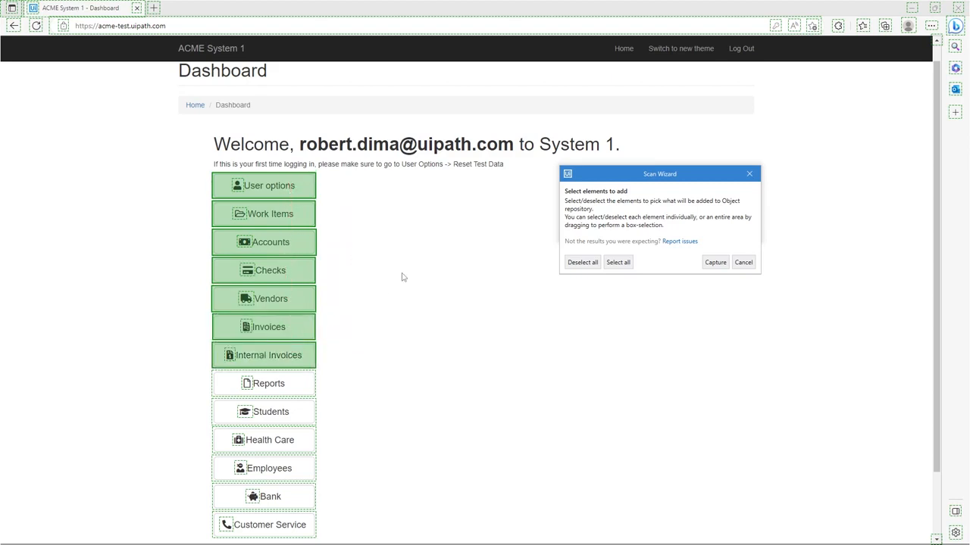
mouse_move(347, 517)
mouse_down()
mouse_move(311, 459)
mouse_move(306, 383)
mouse_up()
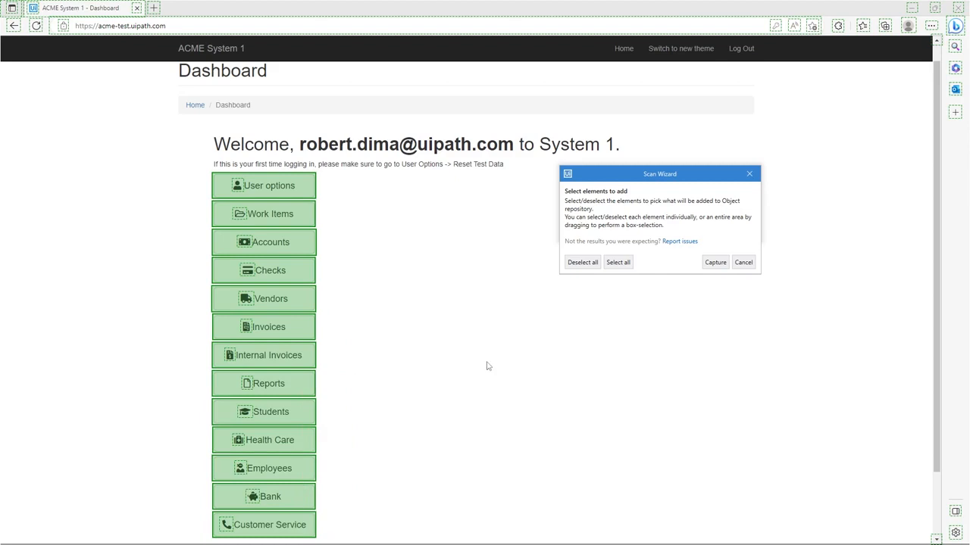
click(721, 266)
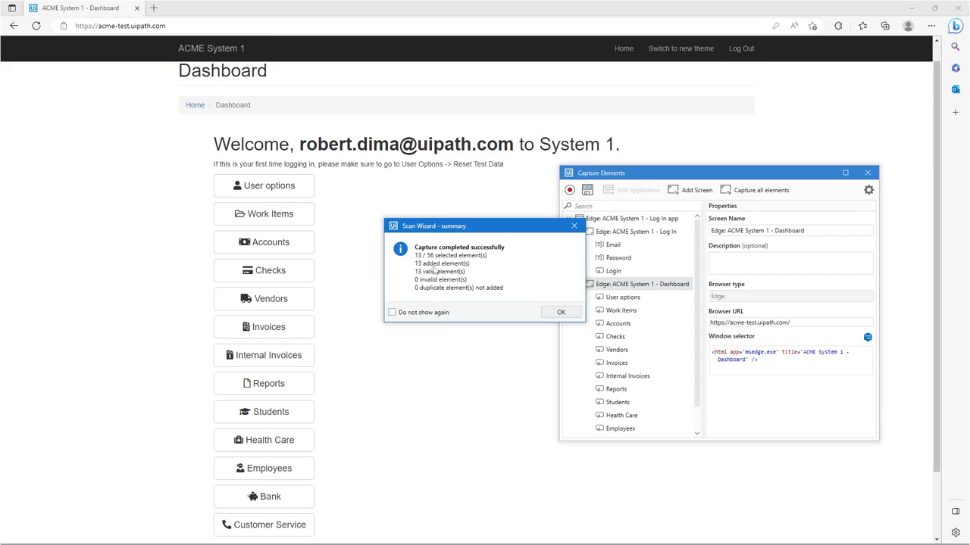
click(551, 313)
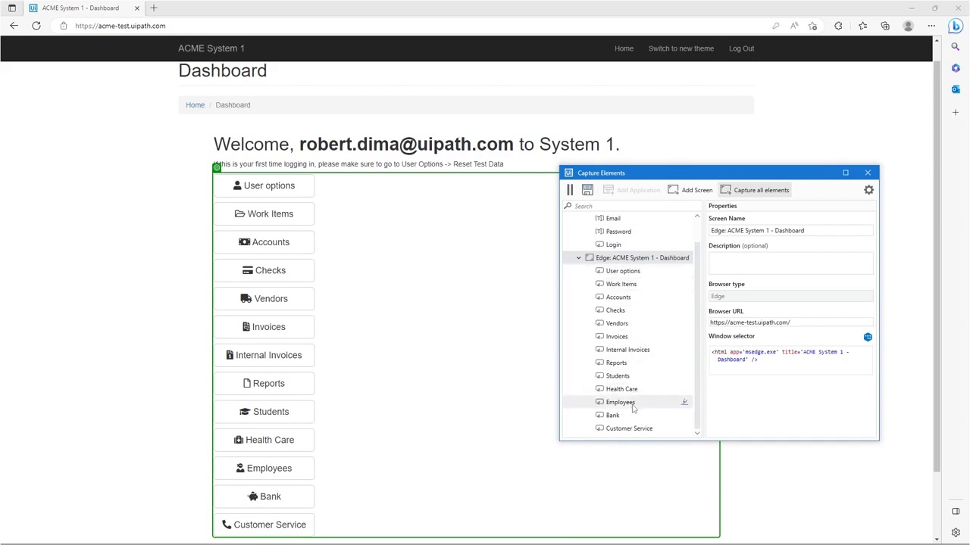
Step: Pause the recording, open the Employees page from the Dashboard, and add it as a new screen
click(570, 190)
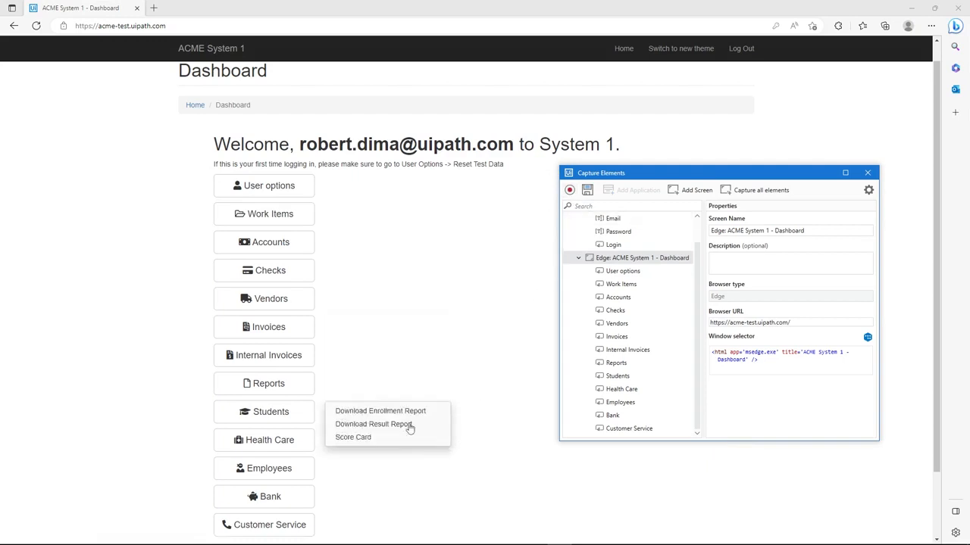
click(285, 473)
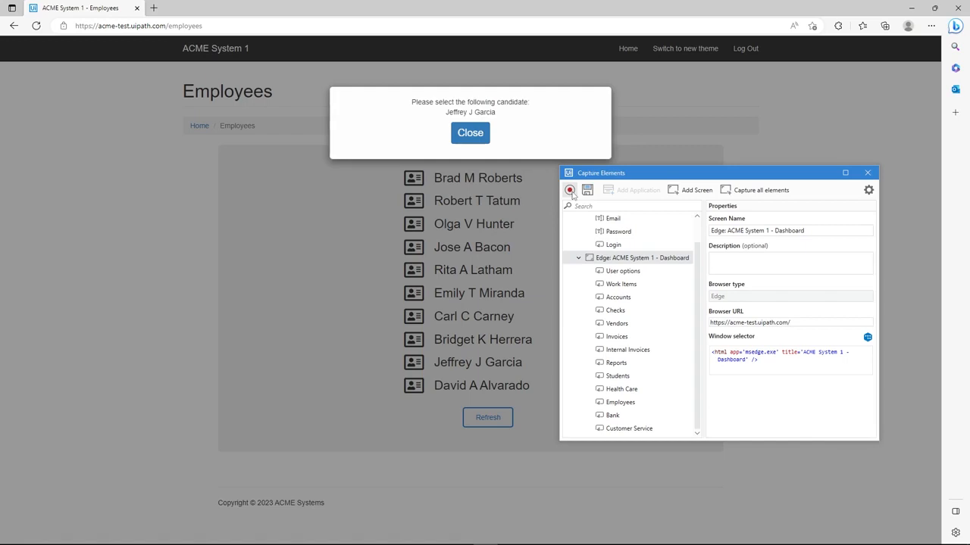
click(683, 190)
click(481, 215)
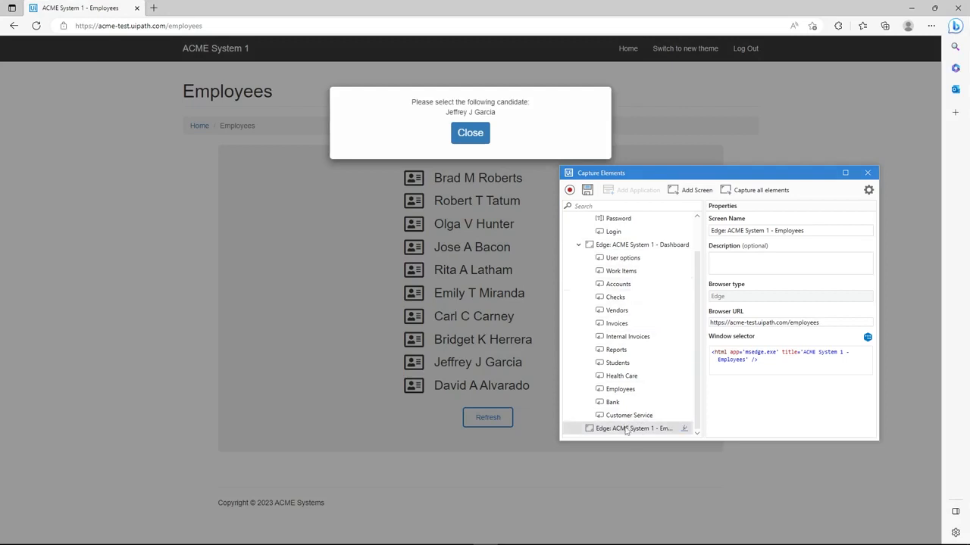
Step: Resume recording and capture the Close button of the candidate popup as an element of the Employees screen
click(569, 190)
click(478, 140)
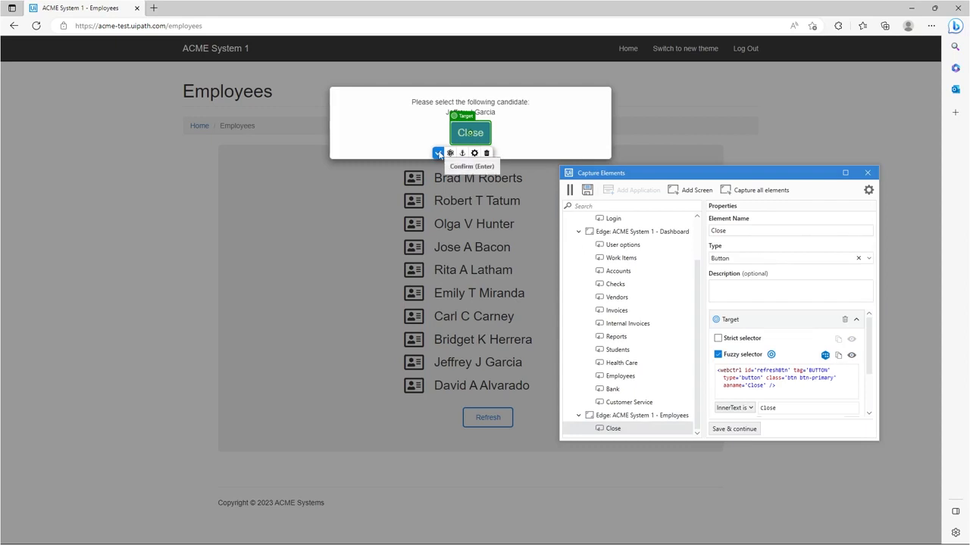
click(438, 154)
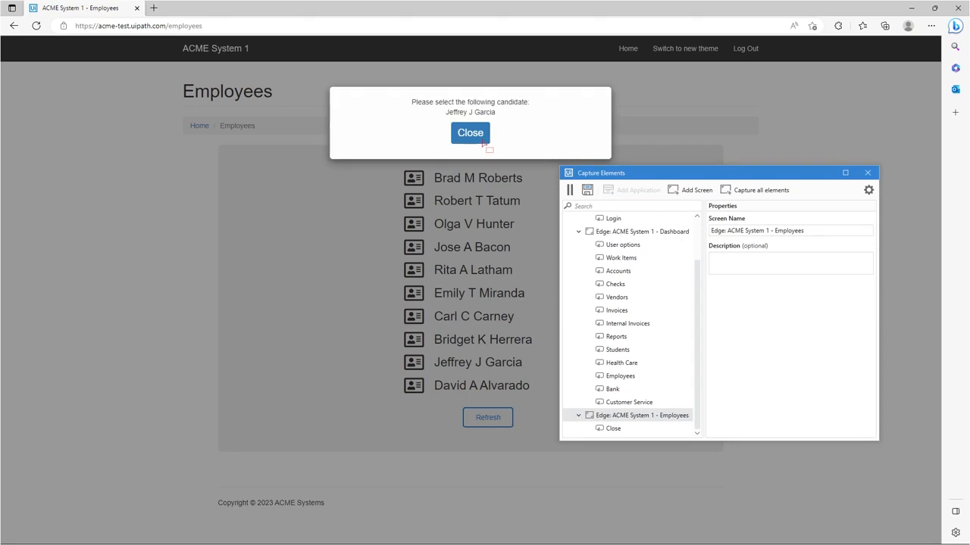
Step: Suspend element selection to dismiss the candidate popup, and move the capture window away from the employee list
key(F2)
click(483, 142)
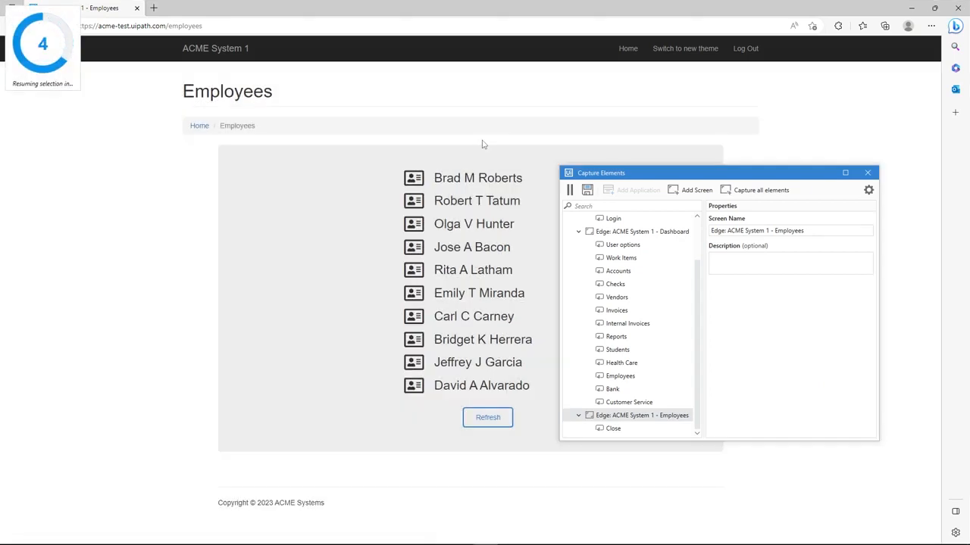
drag(652, 177, 712, 175)
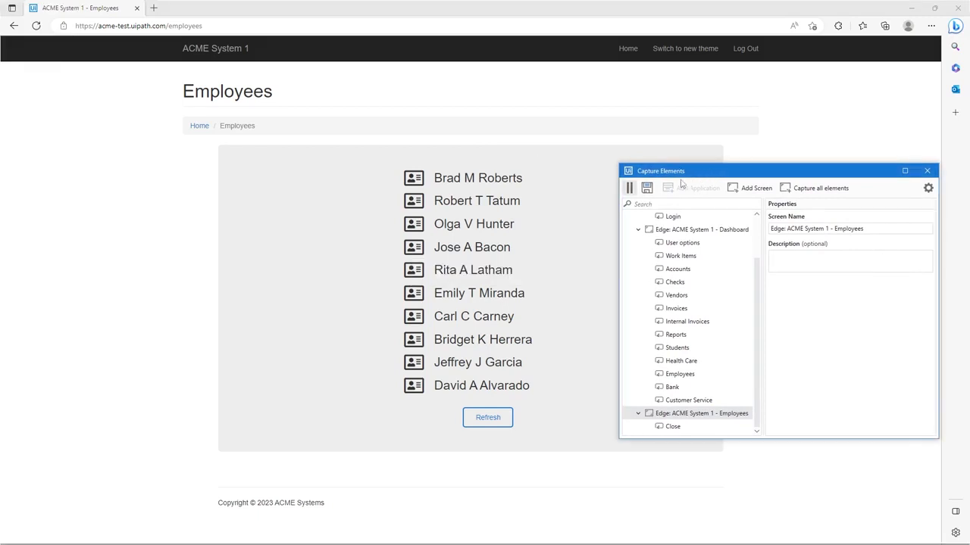
Step: Pause the recording, view the details card of the first employee in the list, and close it
click(629, 188)
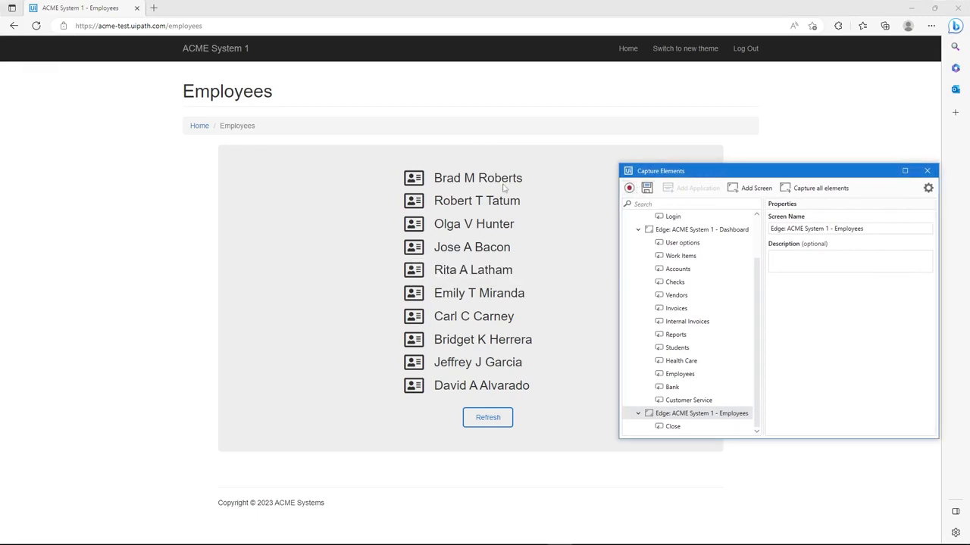
click(414, 183)
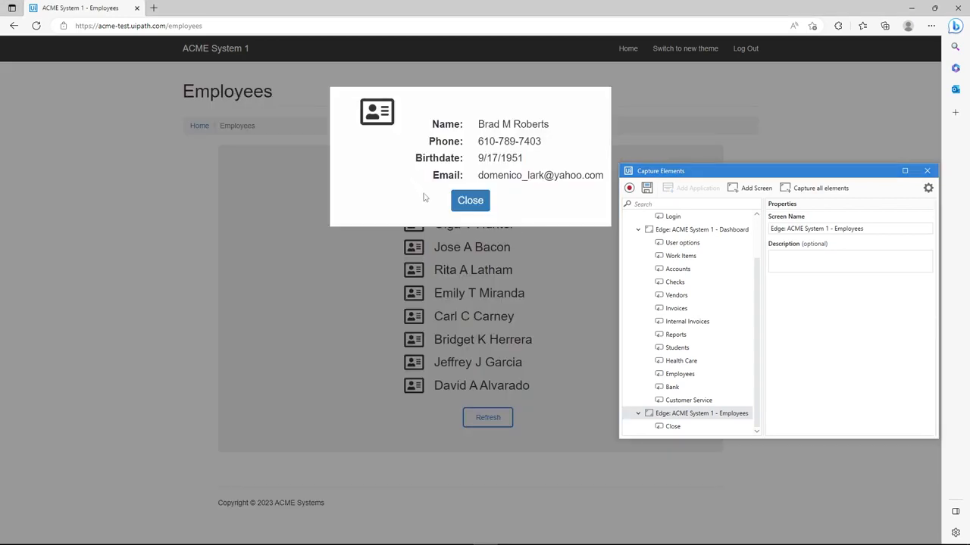
click(461, 211)
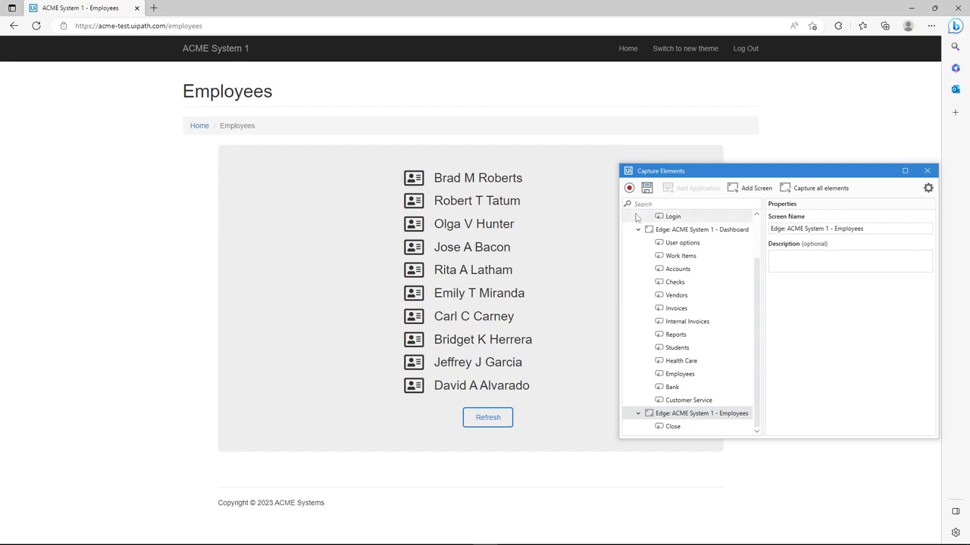
Step: Resume recording and indicate the first employee's card icon as the target, with the employee's name beside it as anchor
click(629, 189)
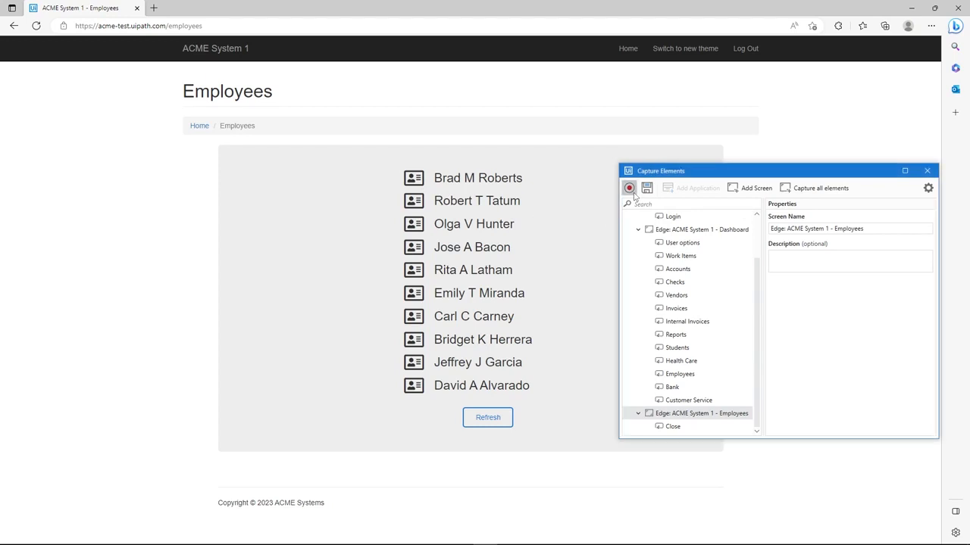
click(422, 182)
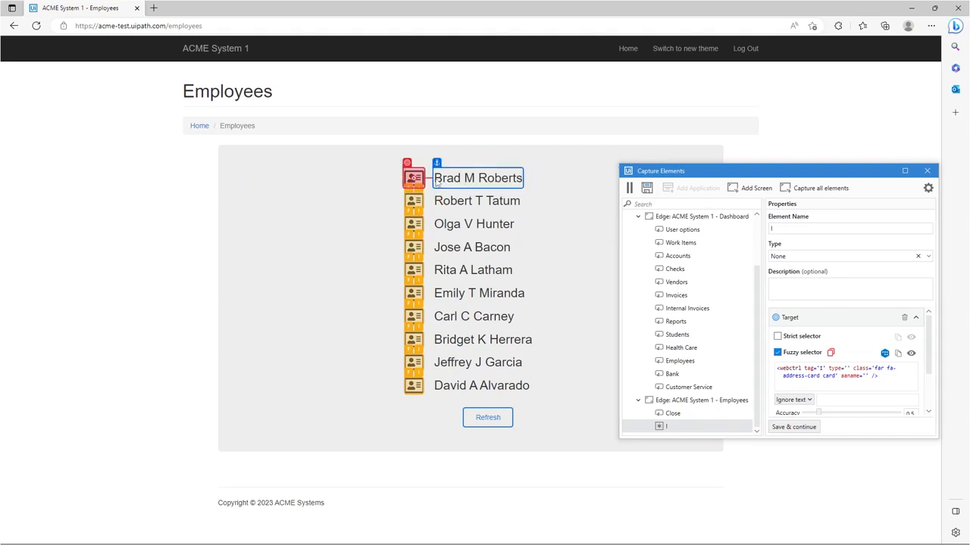
click(470, 181)
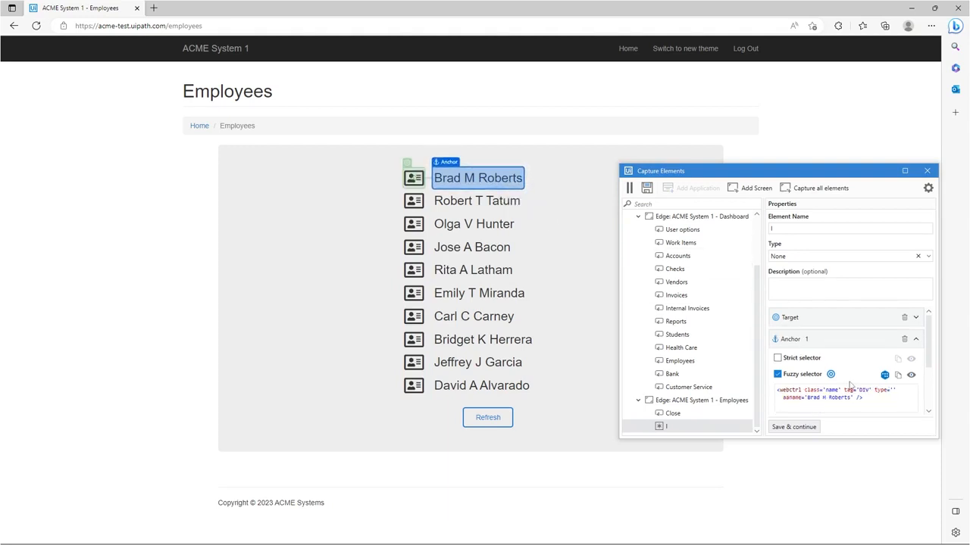
Step: Replace the aaname value in the anchor's fuzzy selector with a new variable EmployeeName, using the first employee's full name as default value
scroll(886, 382, down, 1)
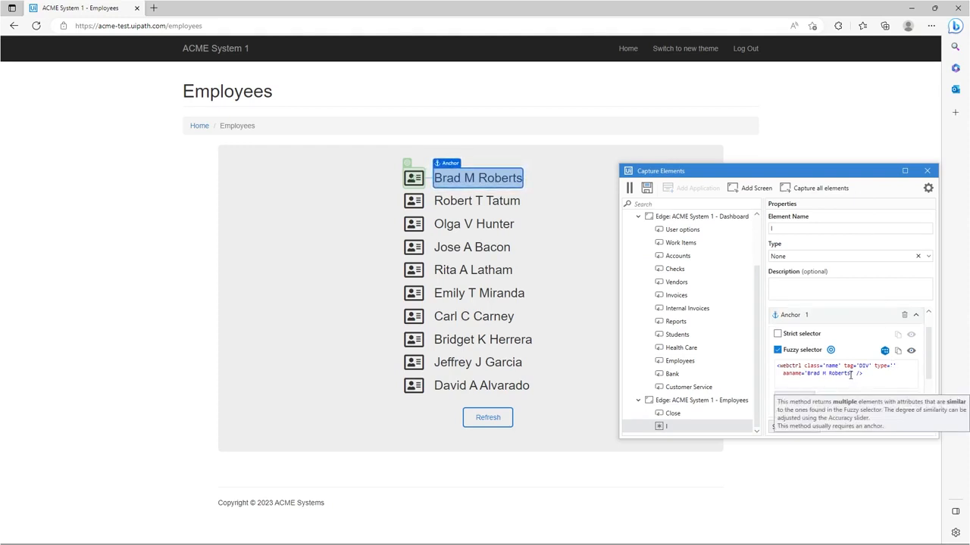
click(865, 376)
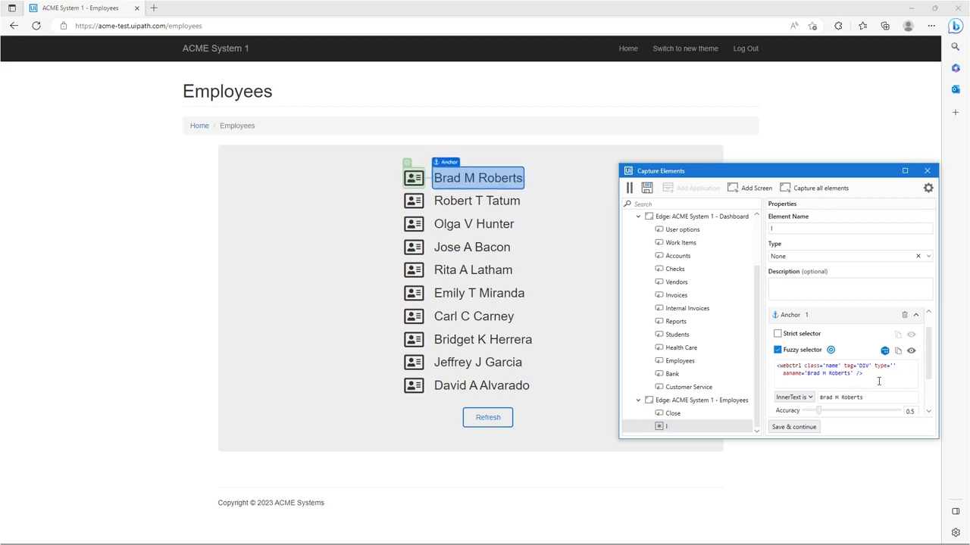
key(BackSpace)
key(BackSpace)
key(BackSpace)
key(BackSpace)
key(BackSpace)
key(BackSpace)
key(BackSpace)
key(BackSpace)
key(BackSpace)
key(BackSpace)
key(BackSpace)
key(BackSpace)
key(BackSpace)
key(BackSpace)
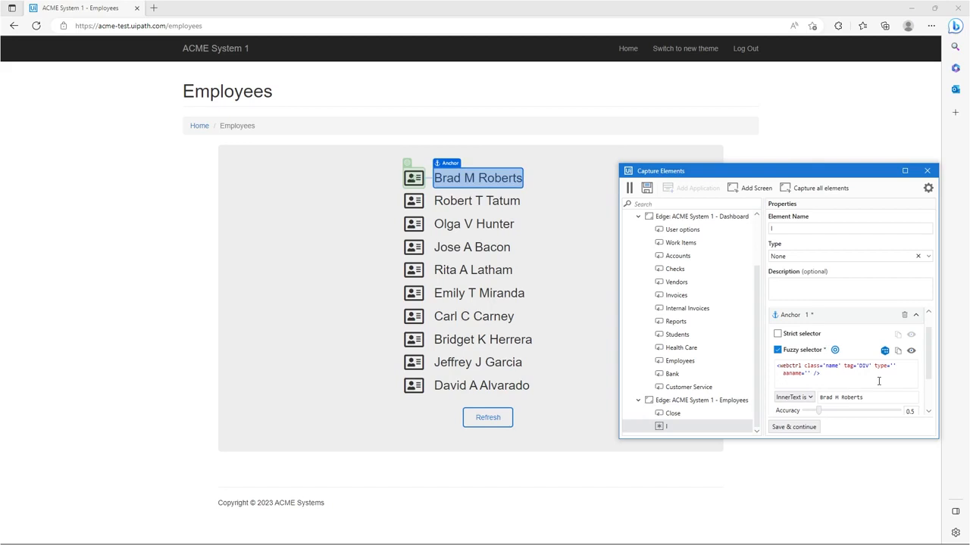
key(ctrl+k)
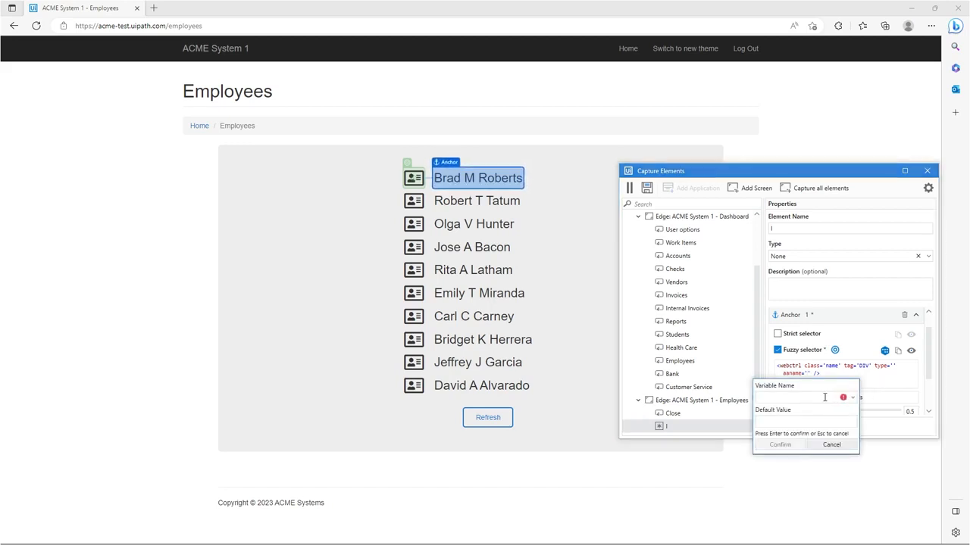
text(EmployeeName)
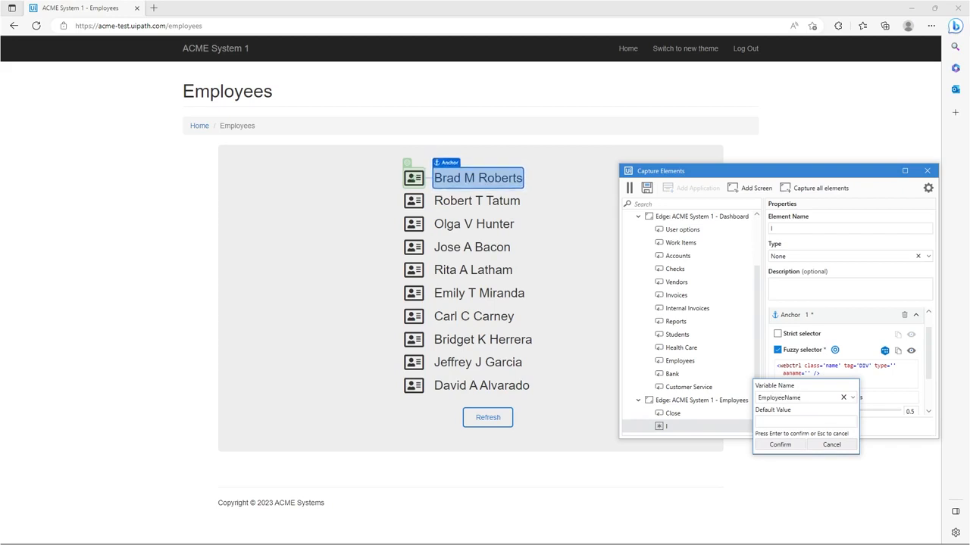
click(819, 425)
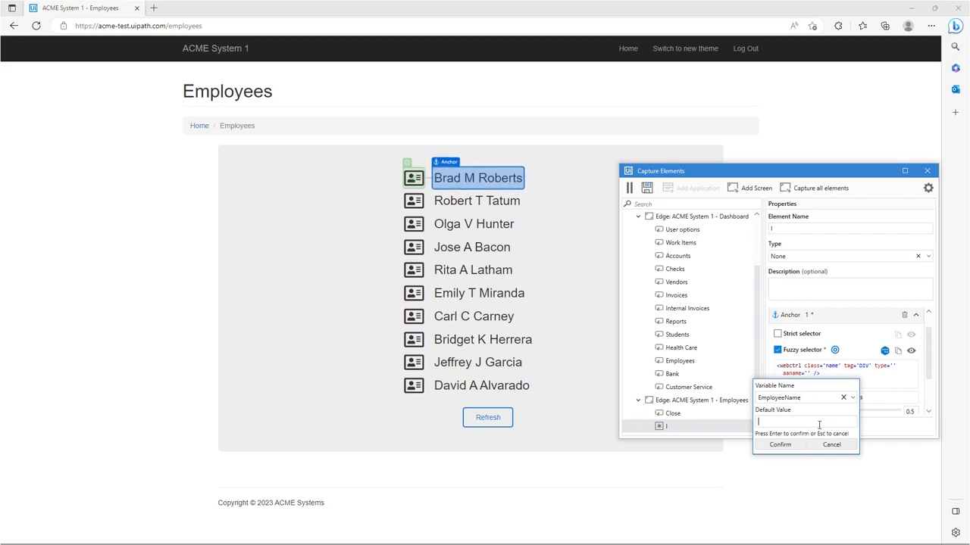
text(Brad)
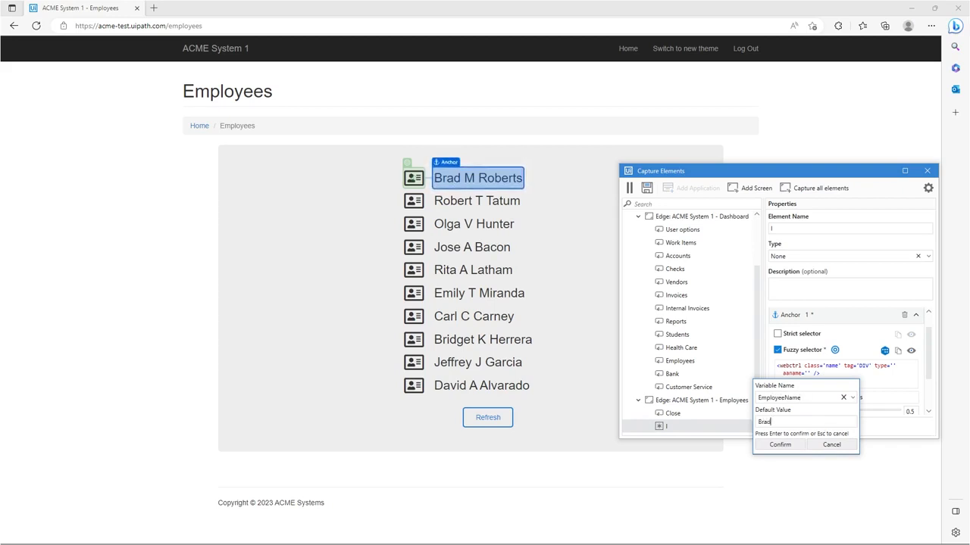
text( M Roberts)
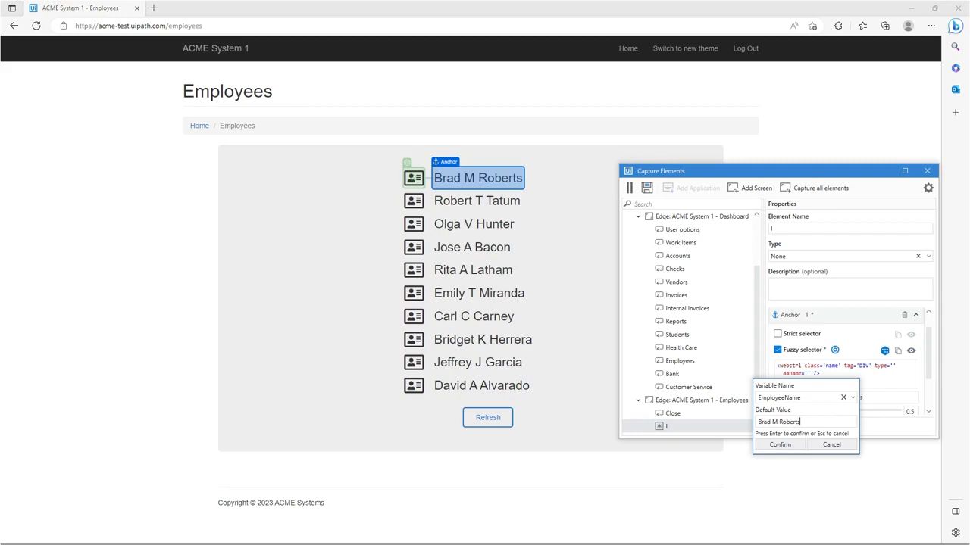
click(793, 446)
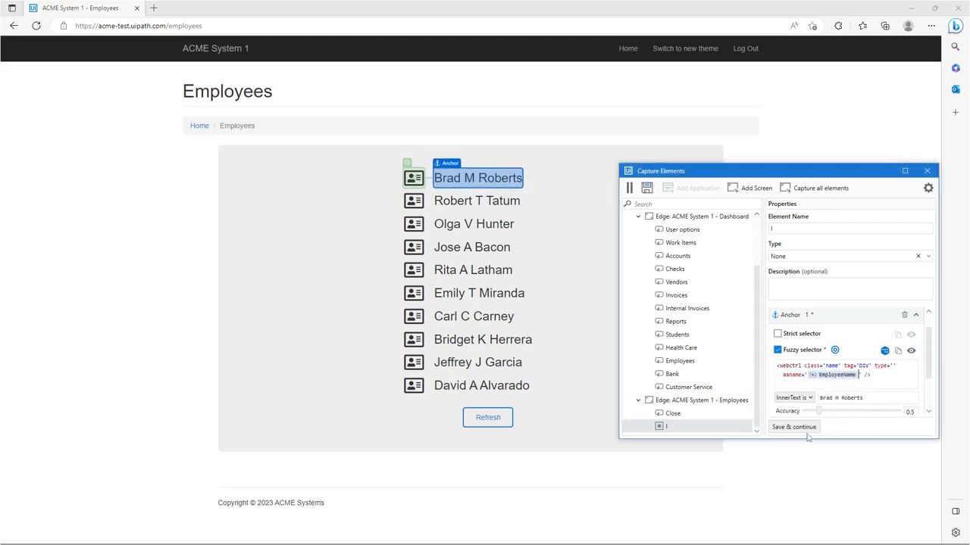
Step: Replace the anchor's InnerText value with the existing EmployeeName variable, keeping its default value
click(876, 397)
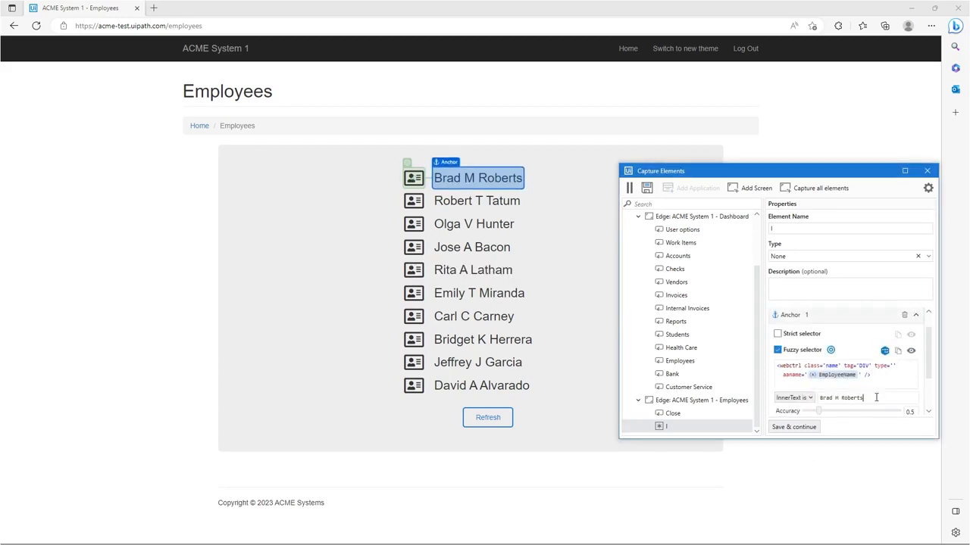
key(ctrl+a)
key(BackSpace)
key(ctrl+k)
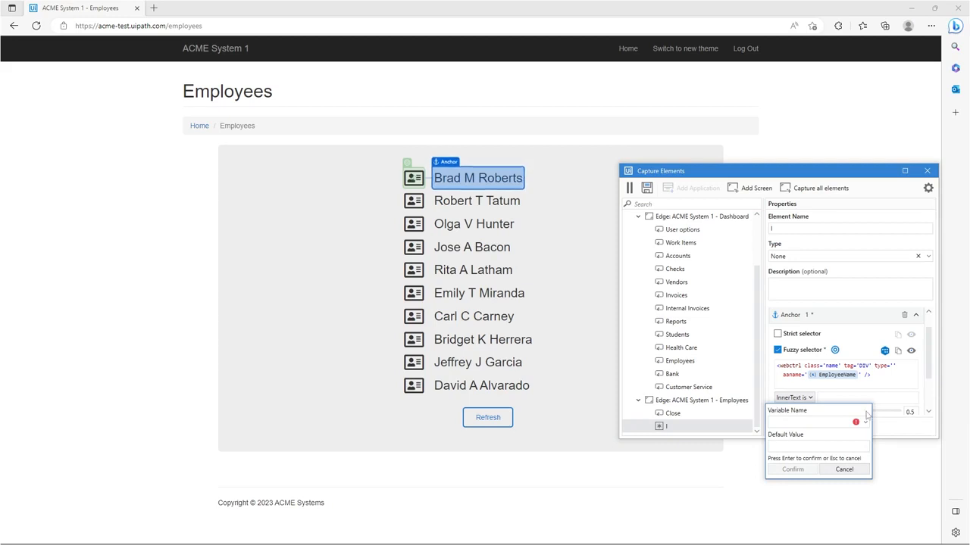
click(865, 422)
click(844, 438)
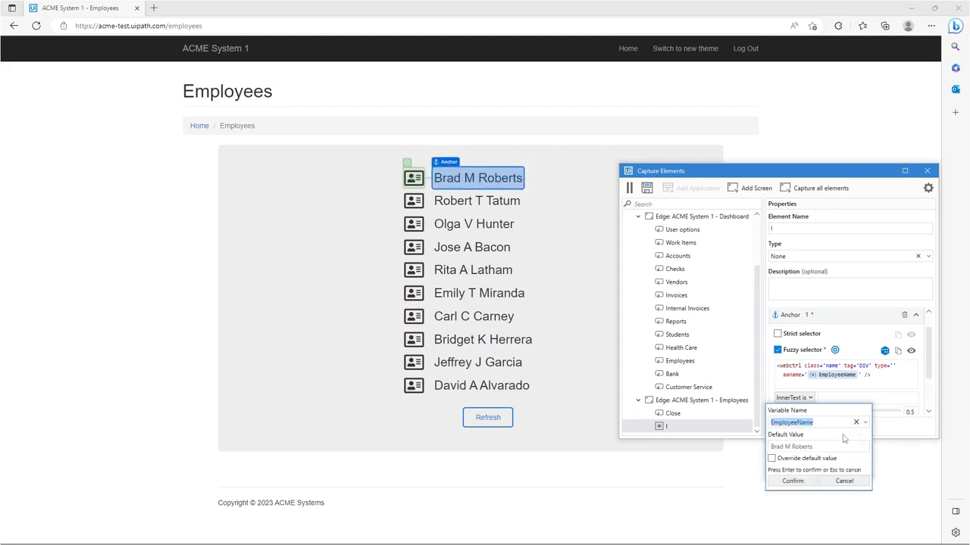
click(805, 481)
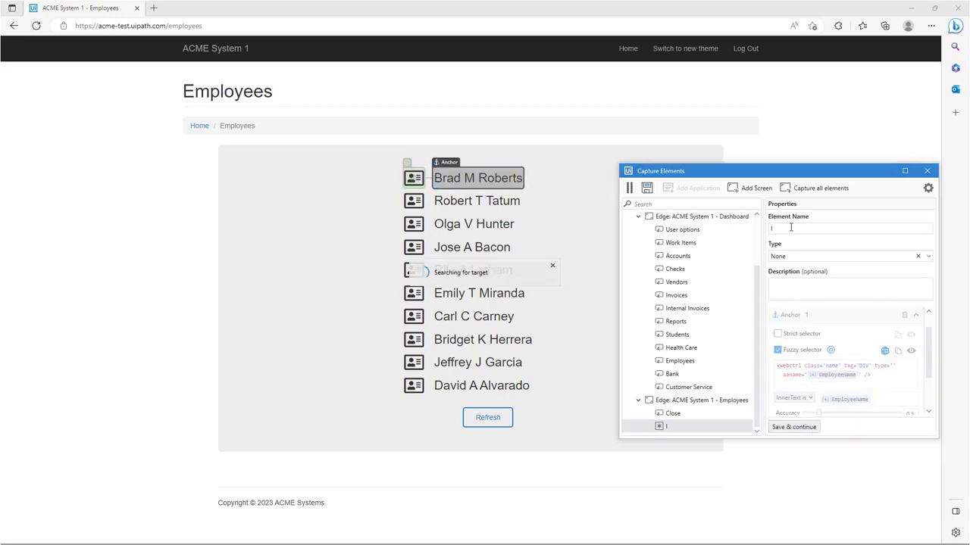
Step: Name the card icon element EmployeeDetails and save it to the Employees screen
key(BackSpace)
text(EmployeeDetails)
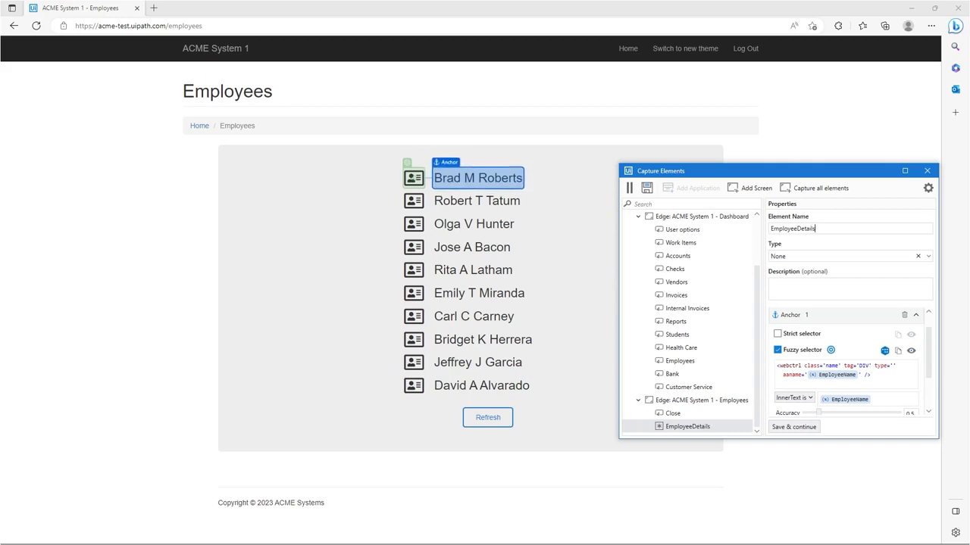
click(793, 429)
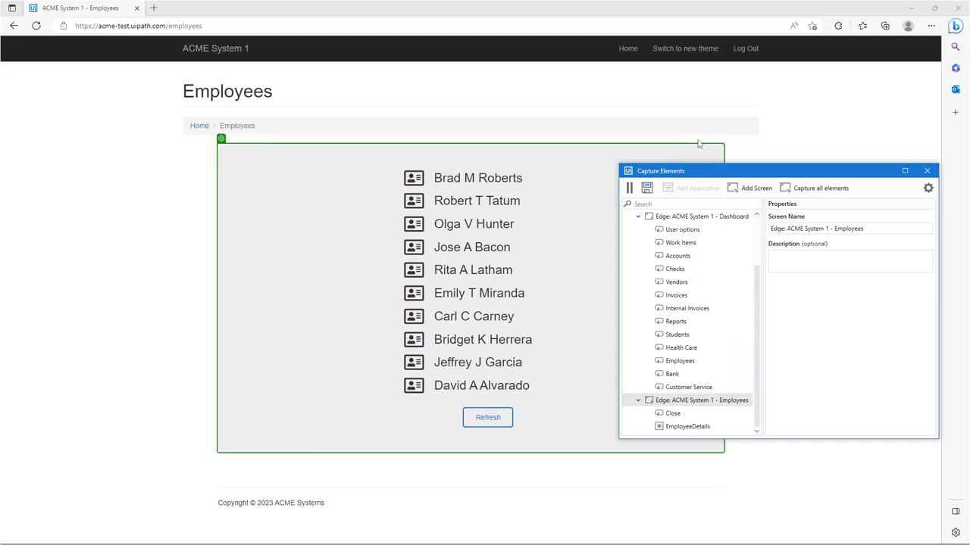
Step: Capture the Log Out link as an element of the Employees screen, and save all captured elements to the object repository
click(747, 52)
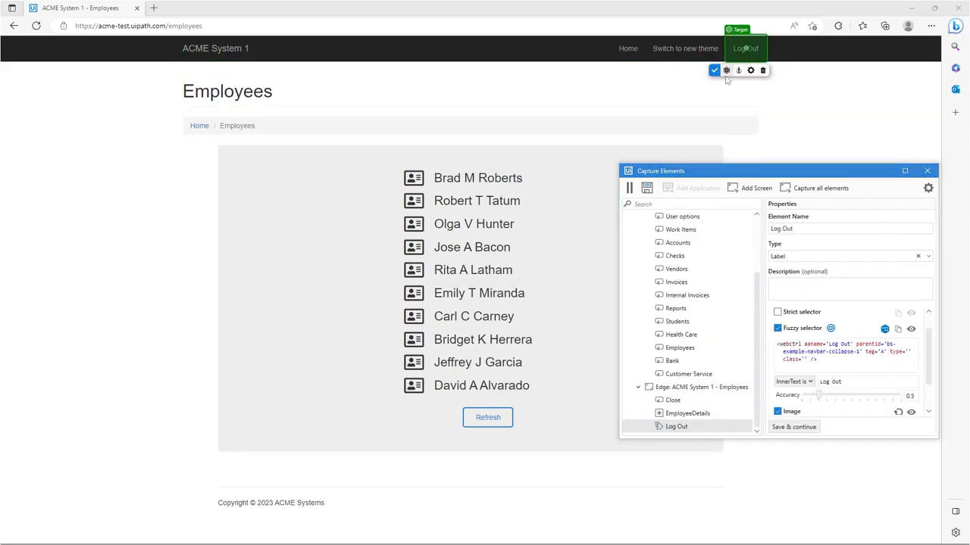
click(715, 71)
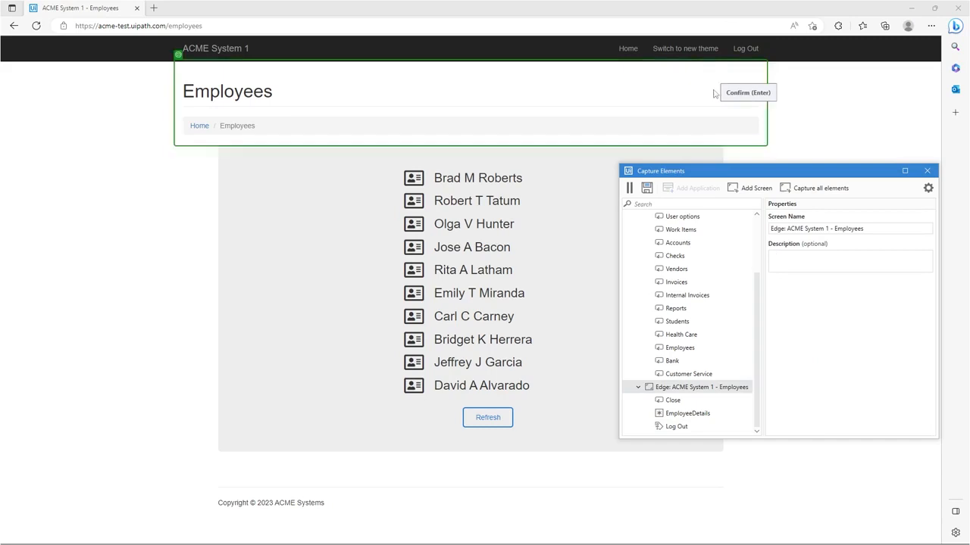
click(630, 189)
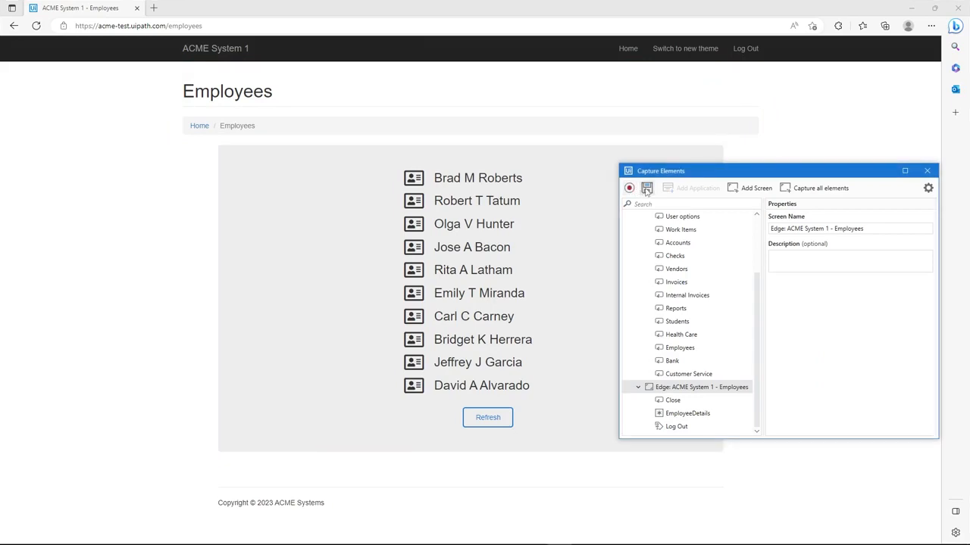
click(646, 188)
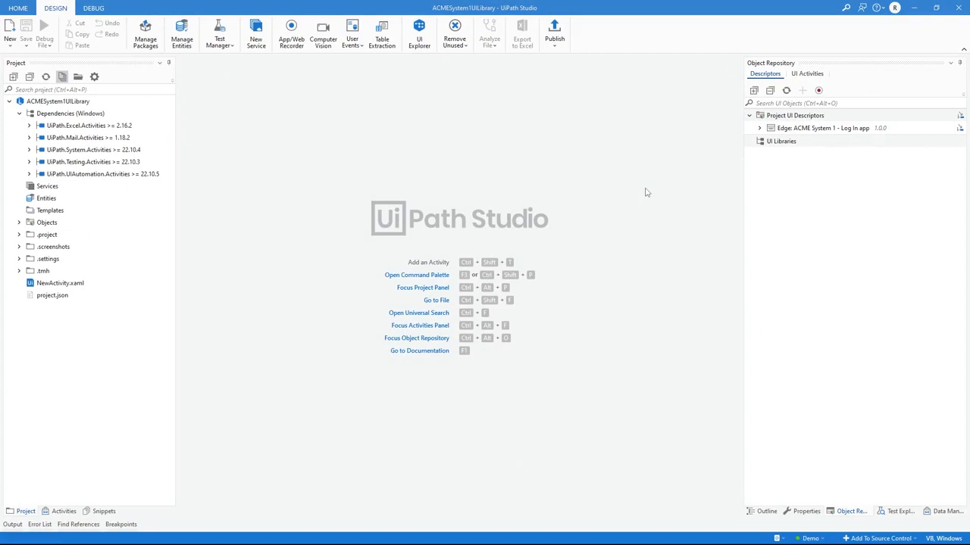
Step: Expand the ACME System 1 app and its Dashboard, Employees and Log In screens in the object repository to review their elements
click(760, 129)
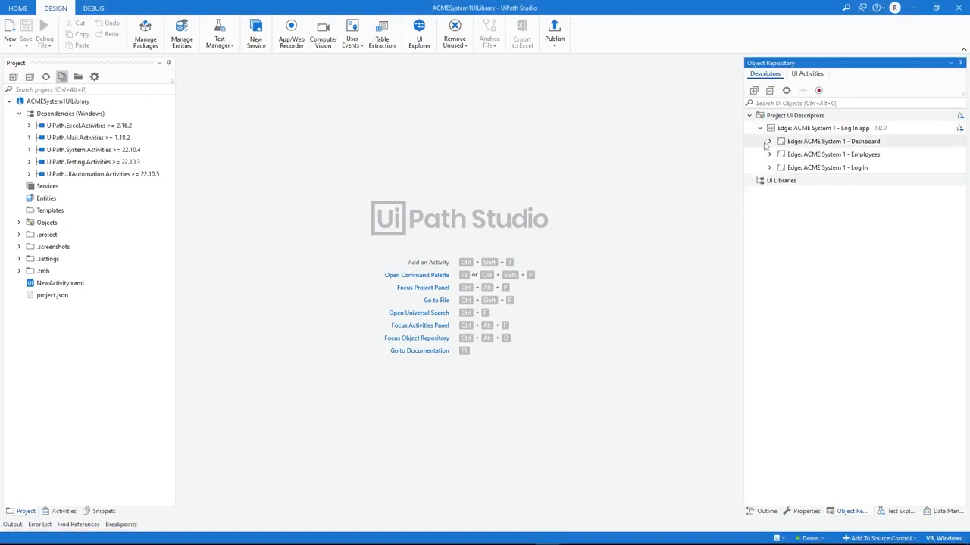
click(769, 142)
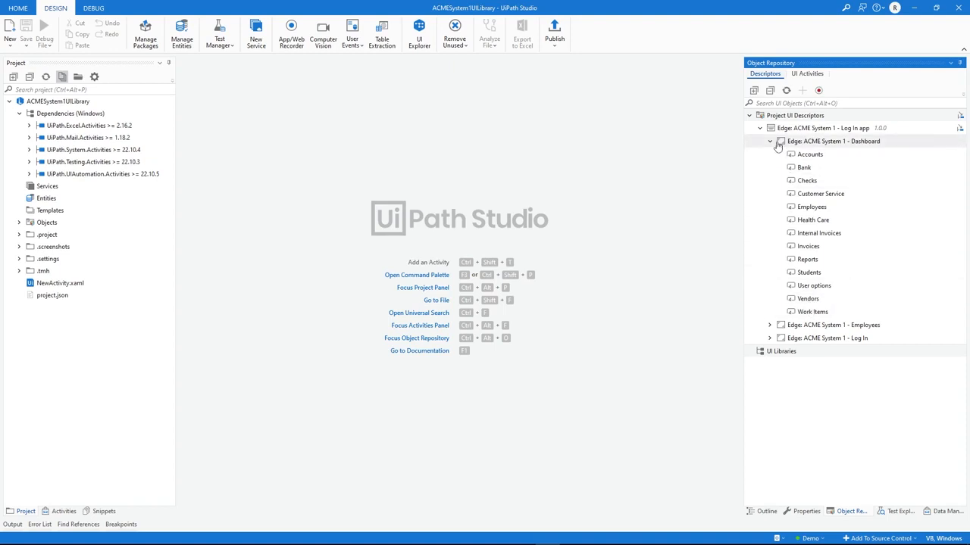
click(769, 325)
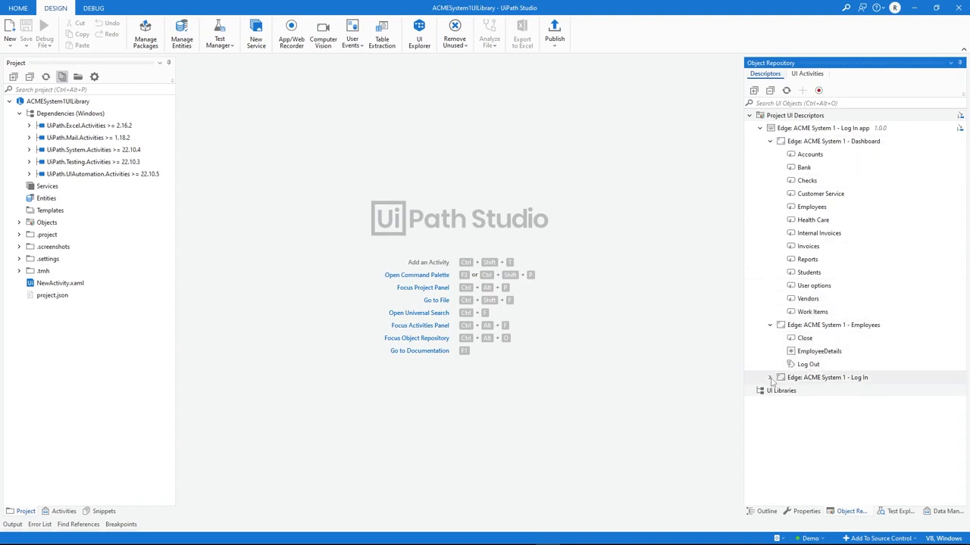
click(770, 378)
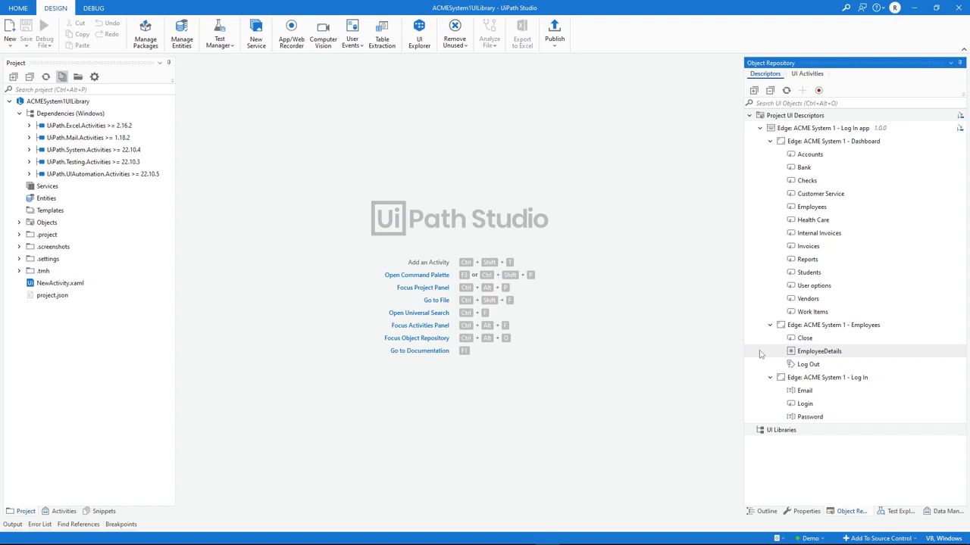
Step: Change the type of the EmployeeDetails element on the Employees screen to Icon and save the element
right_click(808, 353)
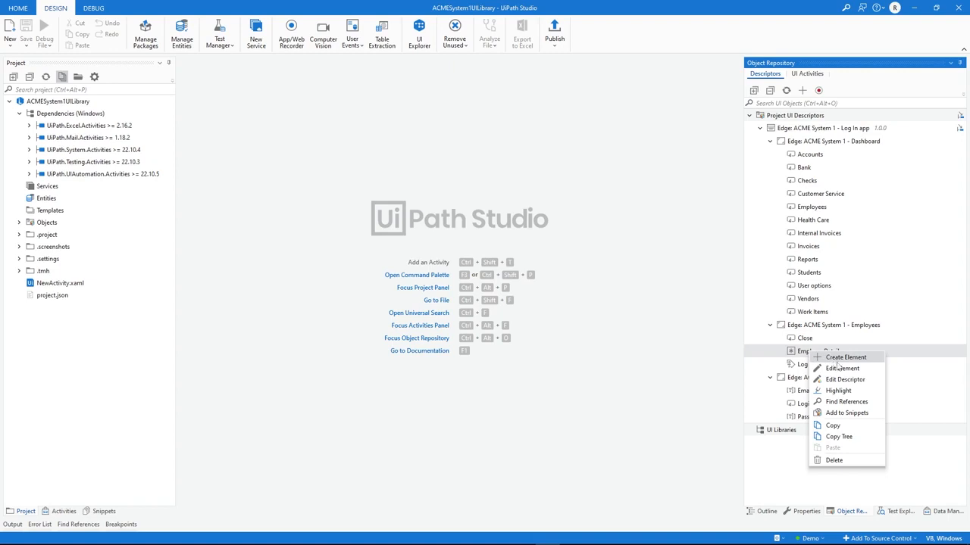
click(855, 372)
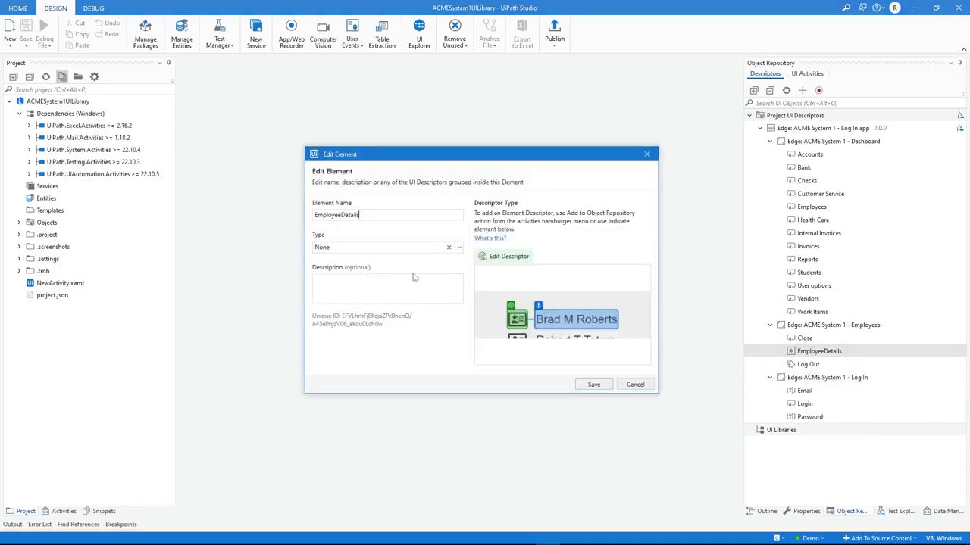
click(363, 247)
key(BackSpace)
key(BackSpace)
key(BackSpace)
key(BackSpace)
text(Ic)
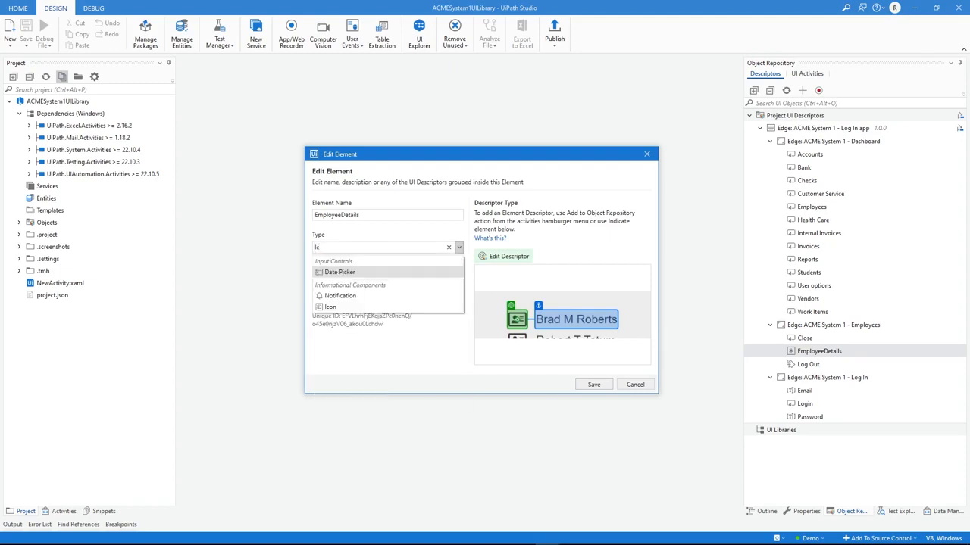
click(340, 304)
click(349, 286)
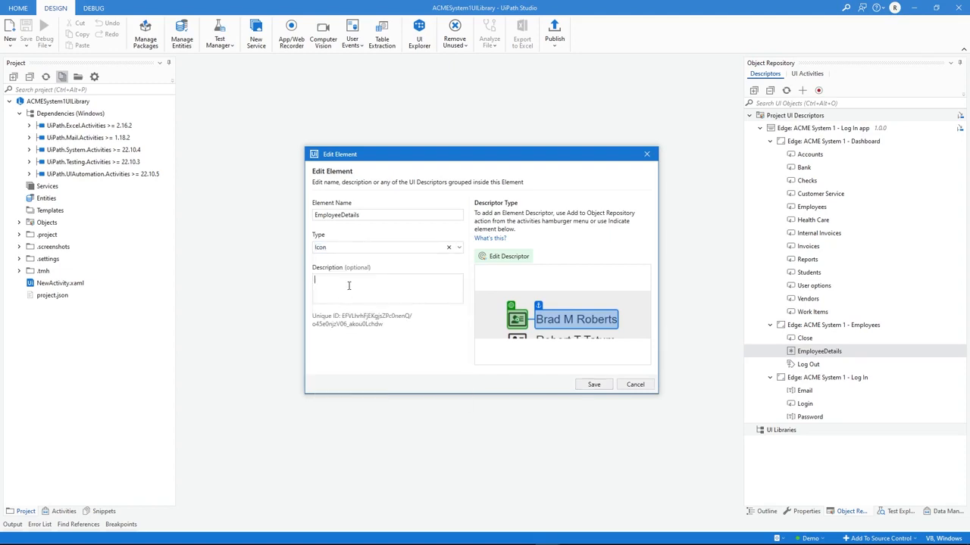
click(594, 384)
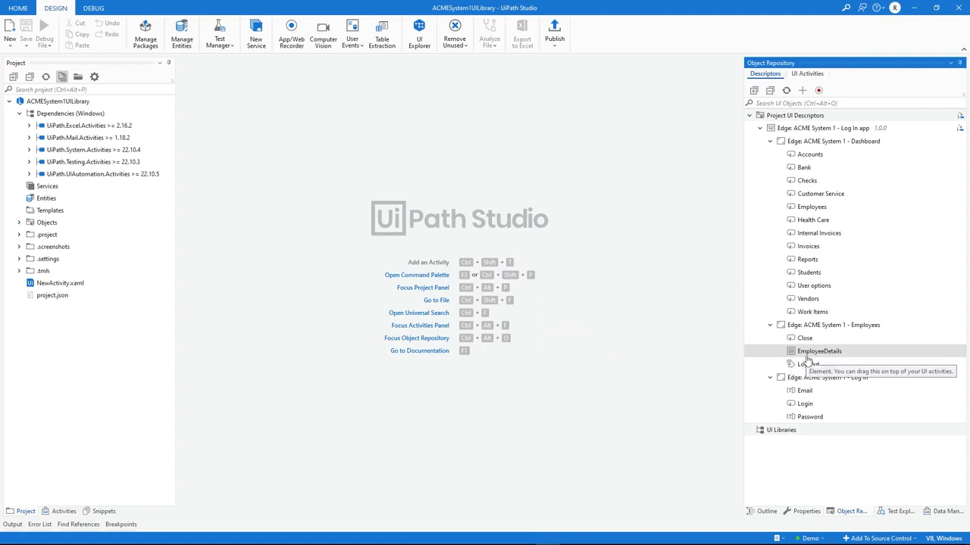
Step: Review the target and anchor selectors in the EmployeeDetails element's descriptor, including the anchor's EmployeeName variable, and return to the object repository
right_click(808, 359)
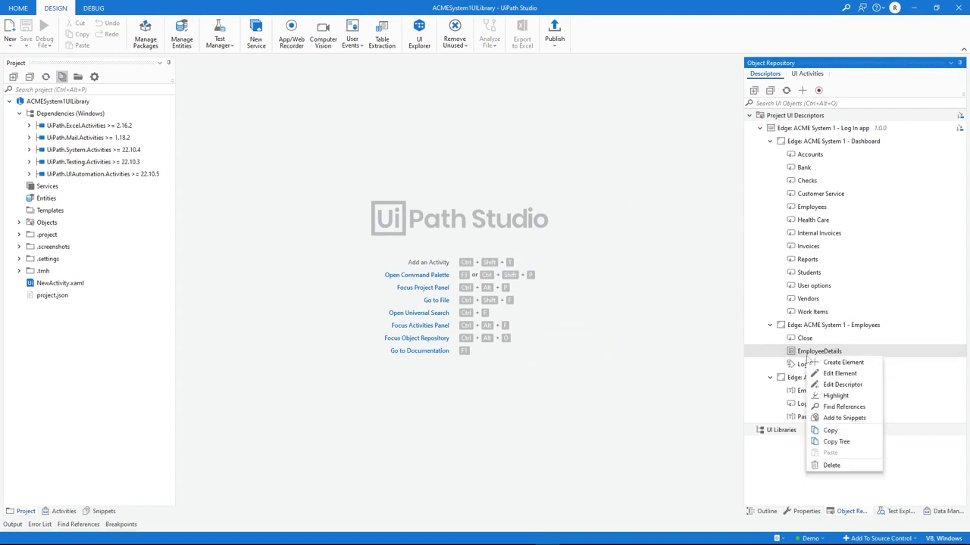
click(837, 385)
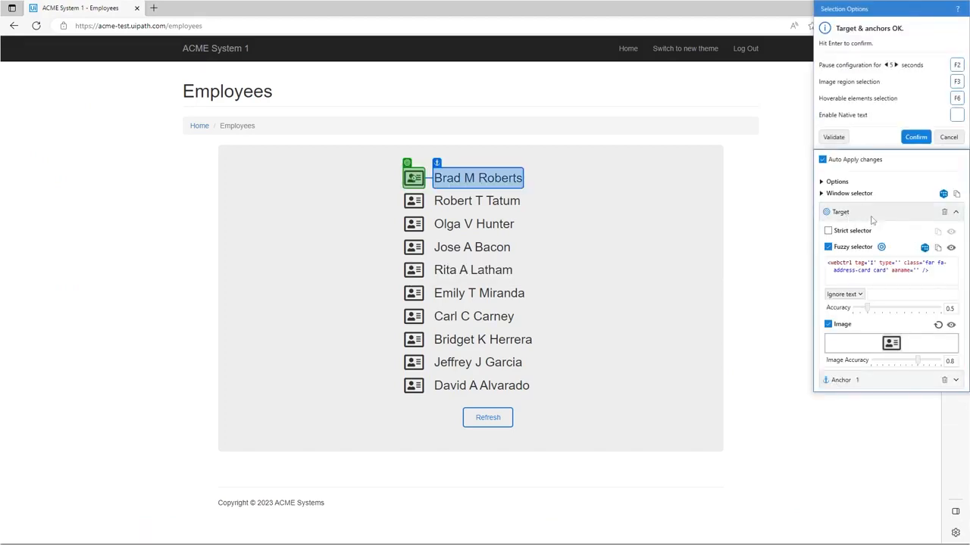
click(954, 214)
click(955, 233)
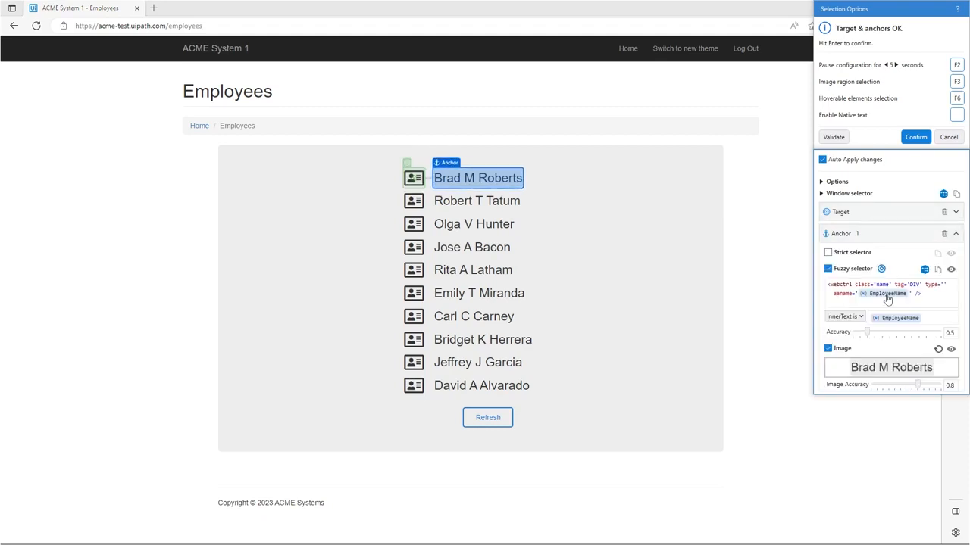
click(916, 140)
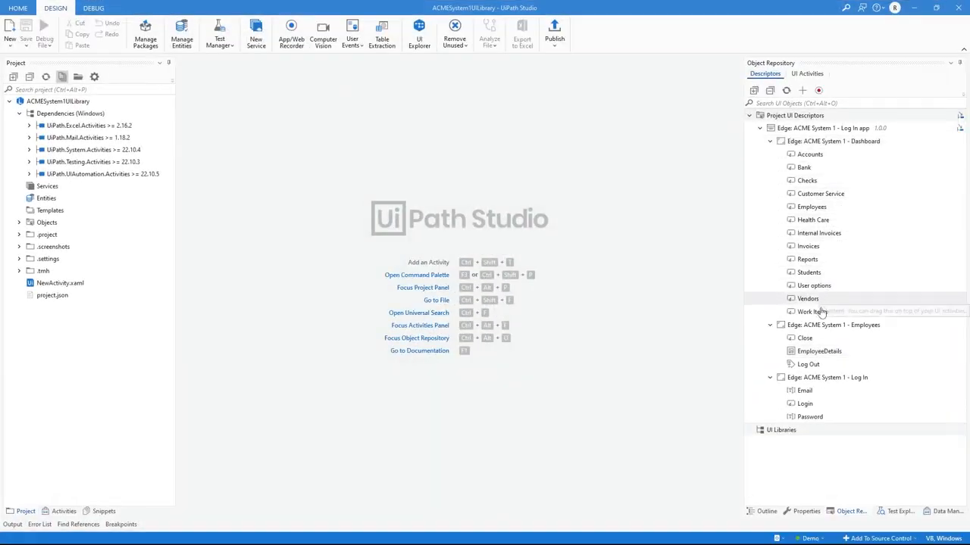
Step: Inspect the selector configuration in the descriptor of the Log In screen's Email element, leaving it without applying changes
click(807, 395)
right_click(807, 394)
click(832, 422)
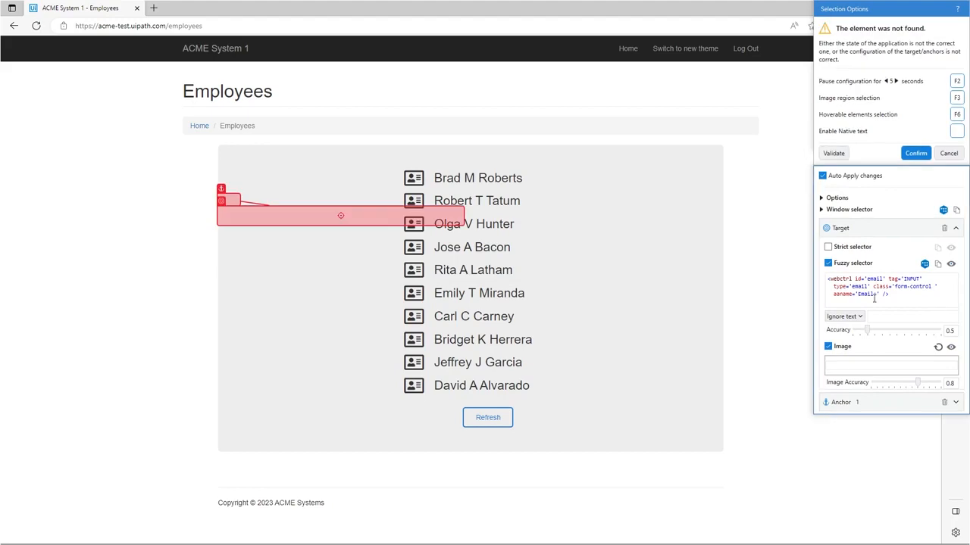
click(940, 156)
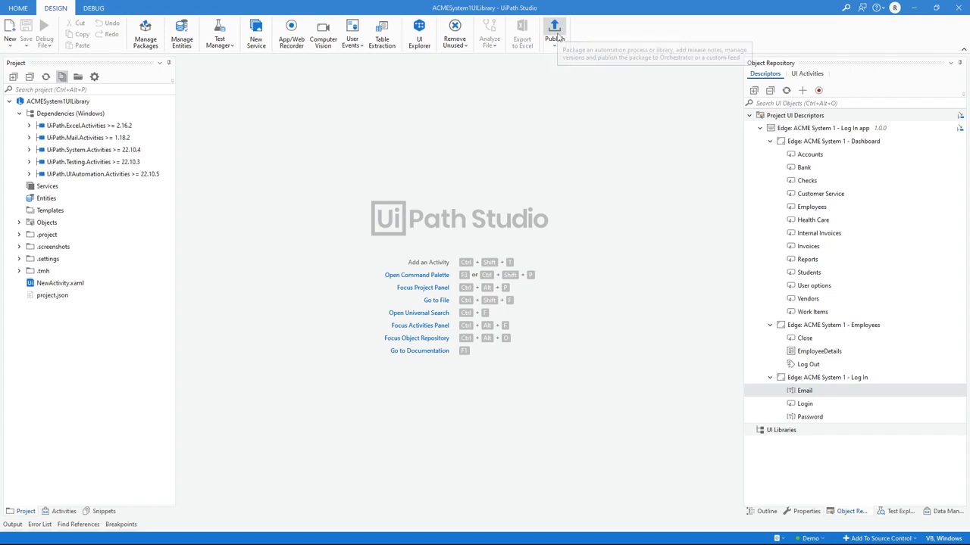
Step: Start publishing the library, set its new version to 1.0 and proceed to the publish options
click(556, 34)
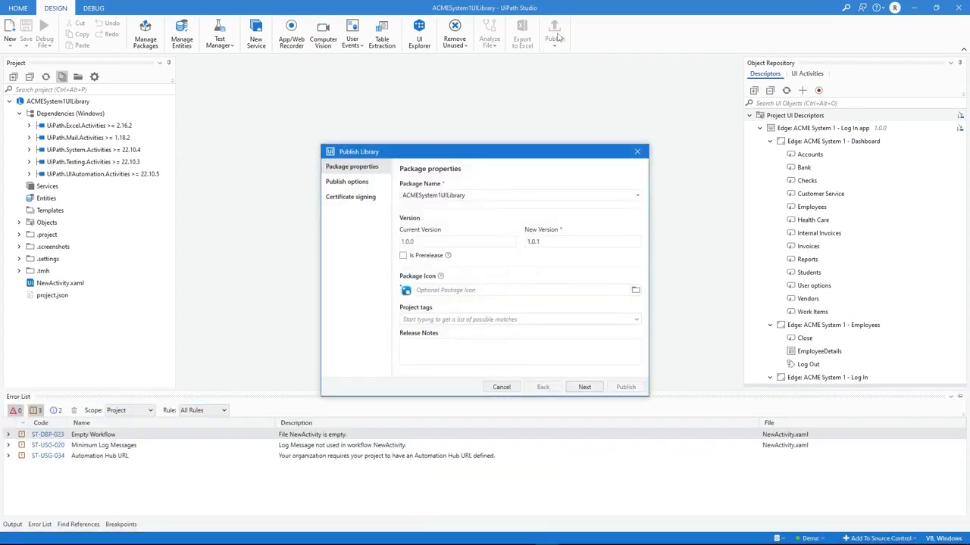
key(BackSpace)
key(BackSpace)
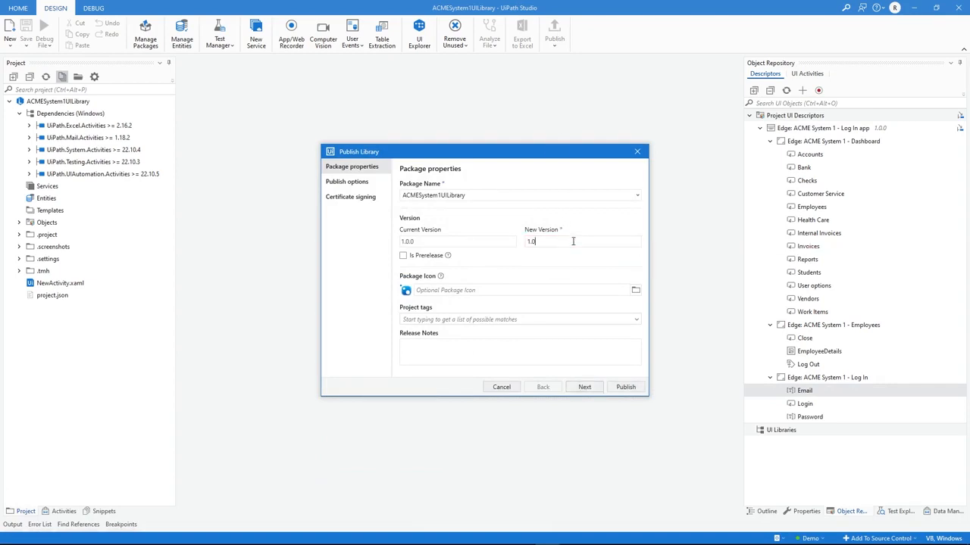
click(587, 388)
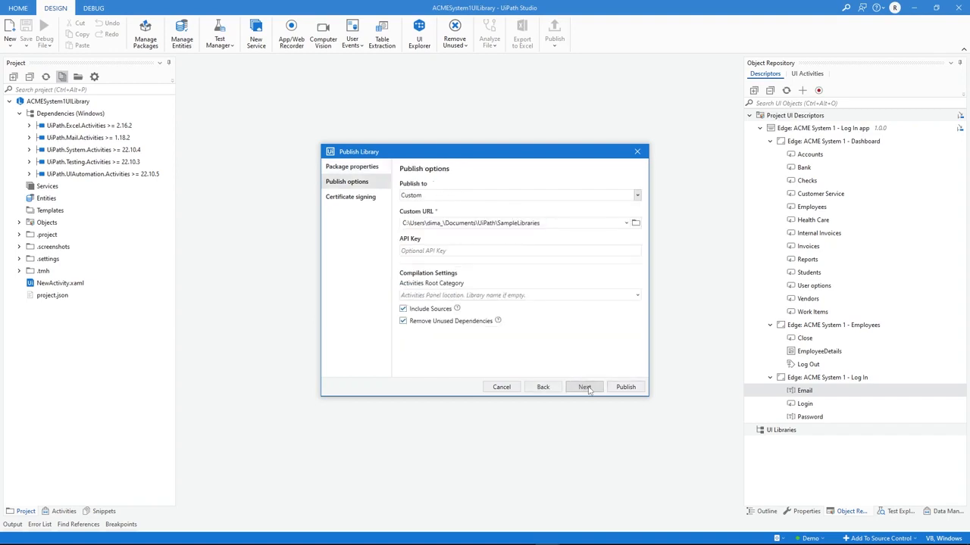
Step: Check the available publish destinations, keep Custom with the SampleLibraries folder, and publish the library with sources included and unused dependencies removed
click(637, 197)
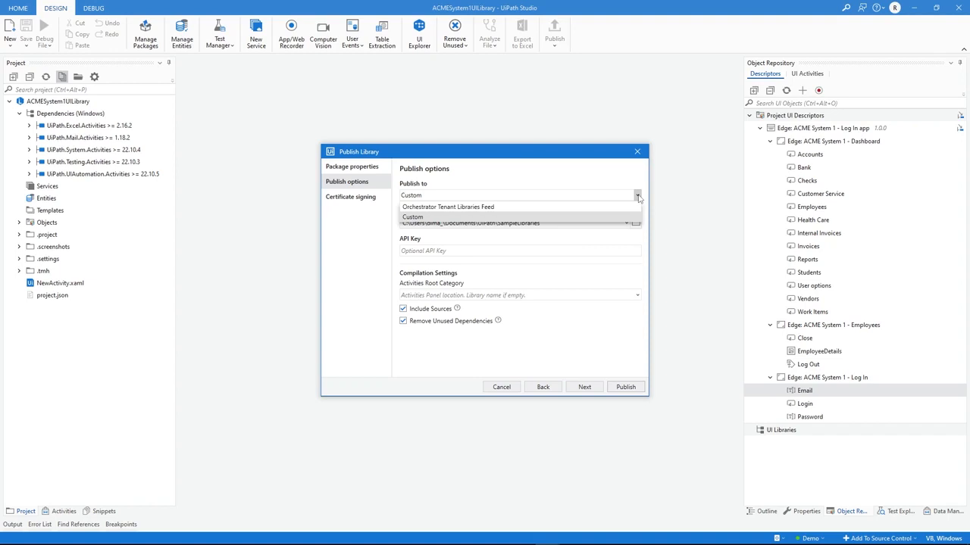
click(637, 196)
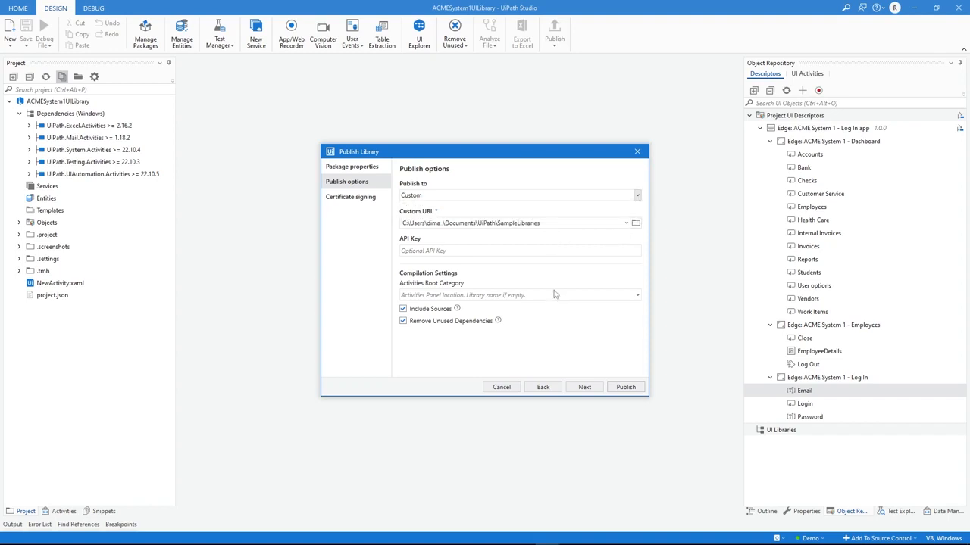
click(626, 387)
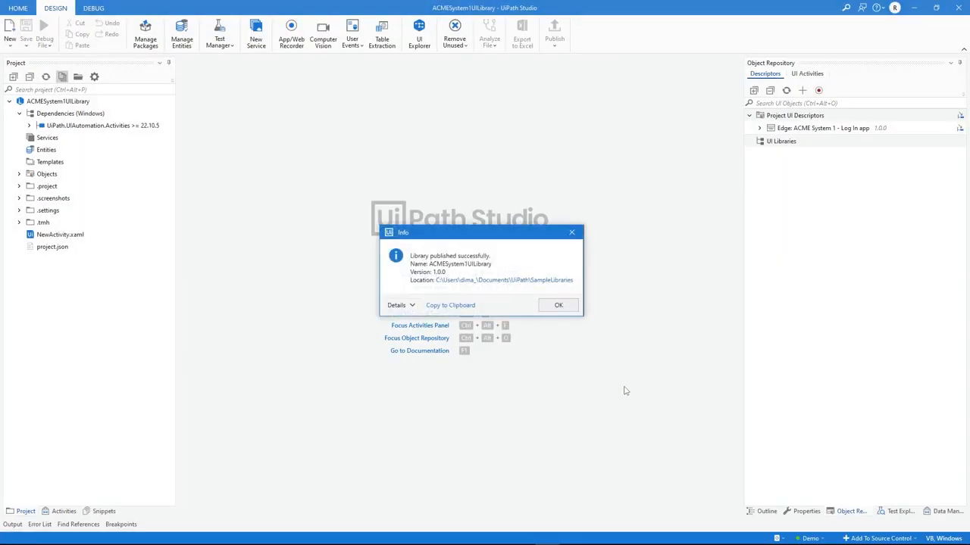
click(570, 309)
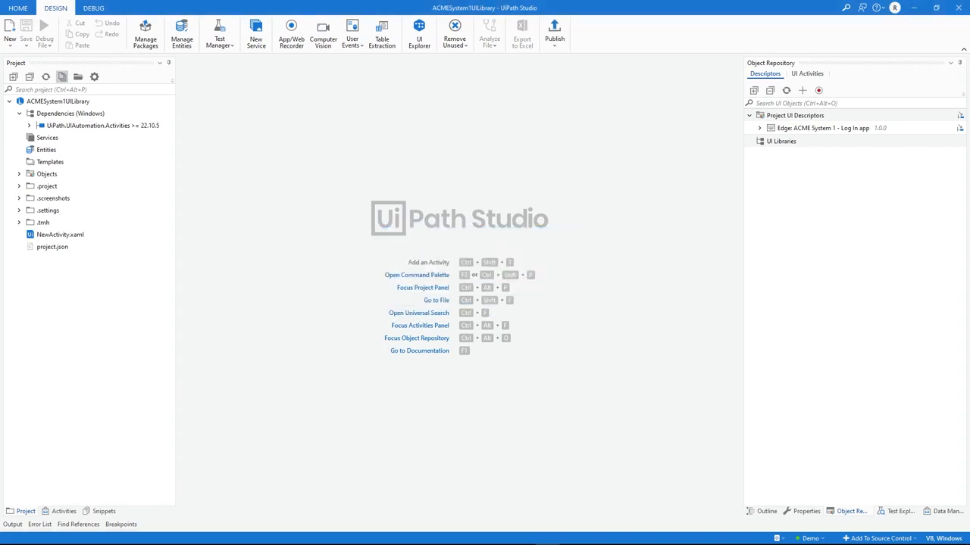